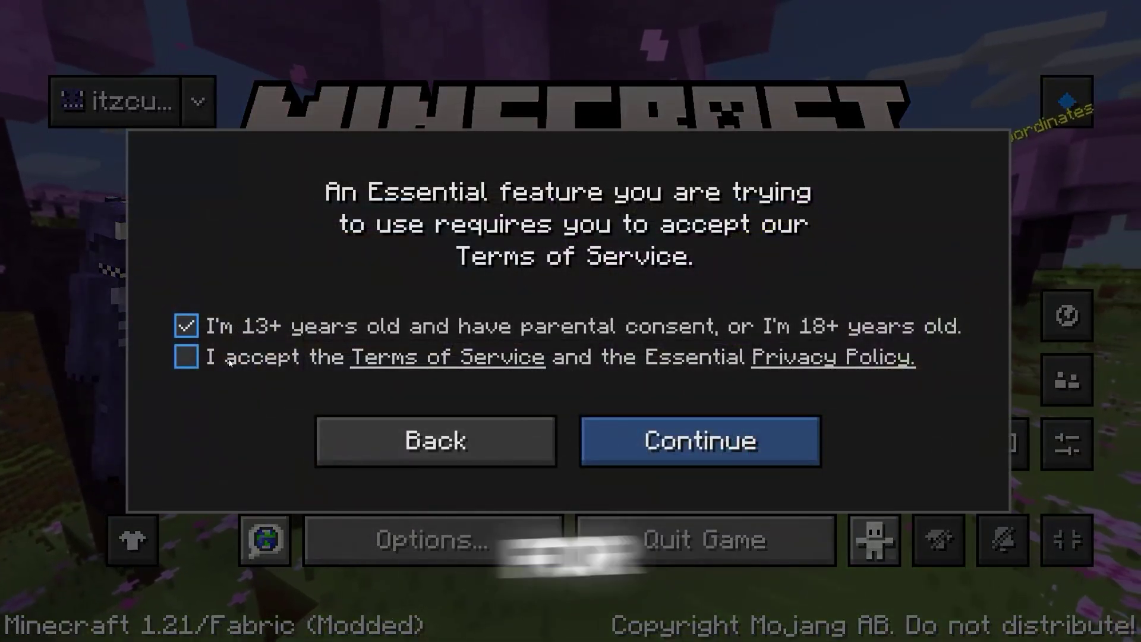
Accept Essential's age confirmation, Terms of Service and Privacy Policy from the Minecraft main menu
left_click(229, 362)
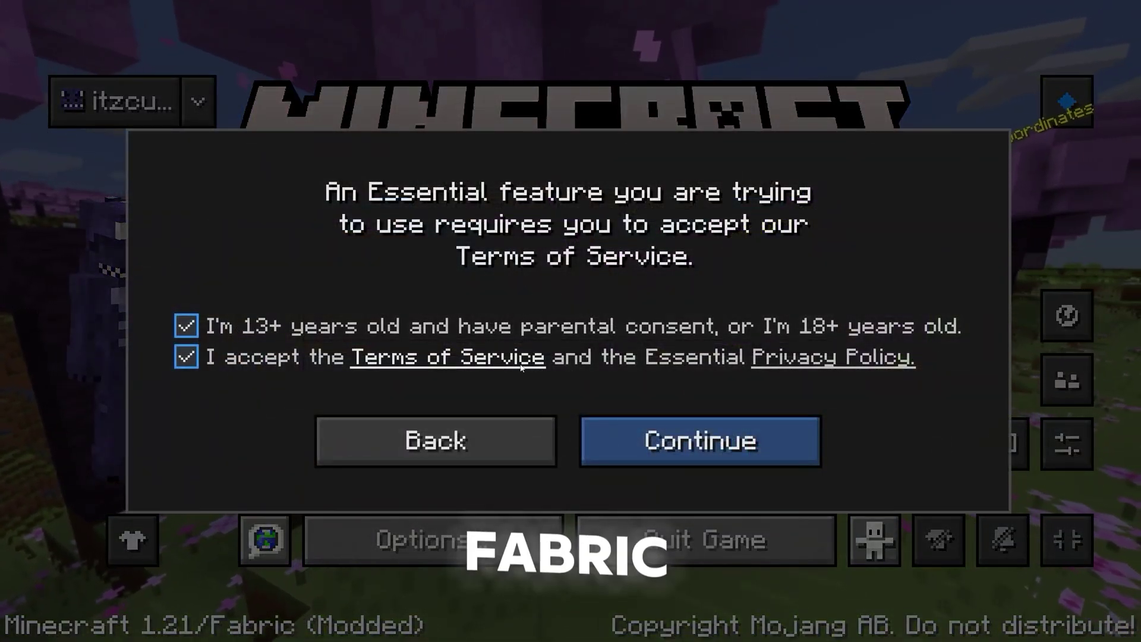
left_click(725, 442)
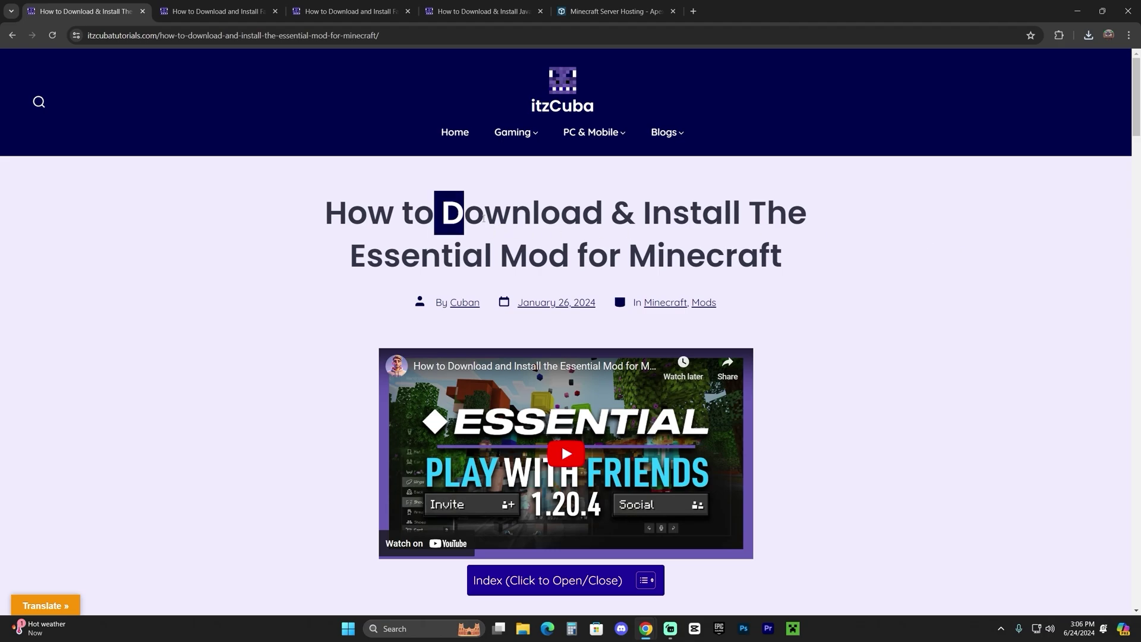
Open the Essential mod download page from Step 1 of the installation guide and go to its Fabric and Forge version lists
left_click_drag(484, 218, 652, 220)
left_click(935, 275)
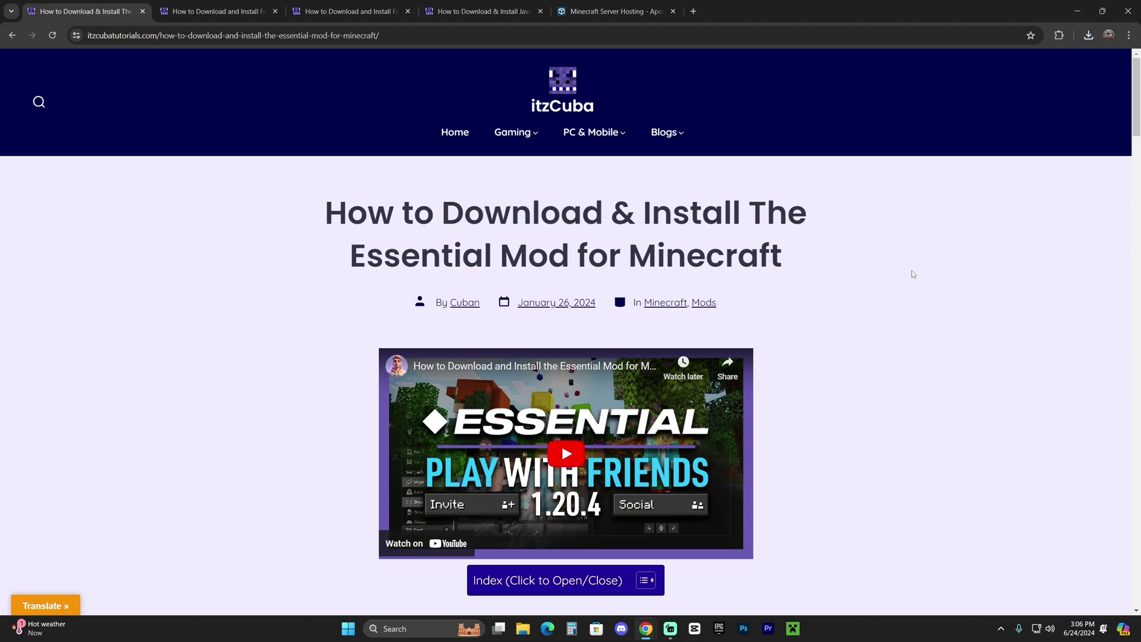
scroll(912, 273, "down", 20)
scroll(875, 268, "up", 10)
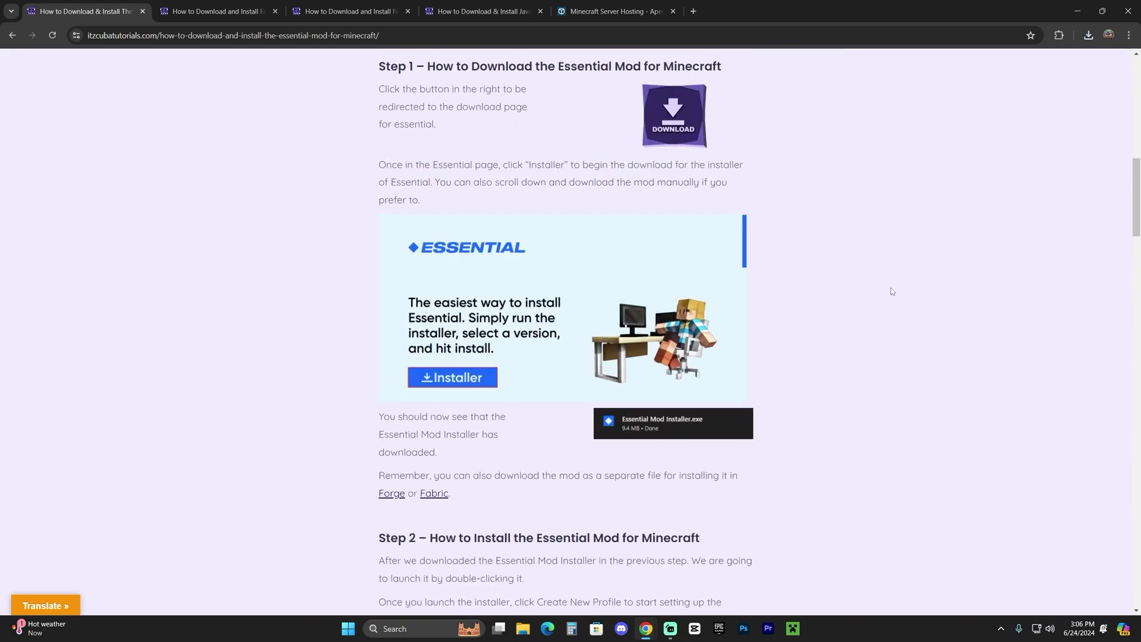
scroll(848, 208, "down", 2)
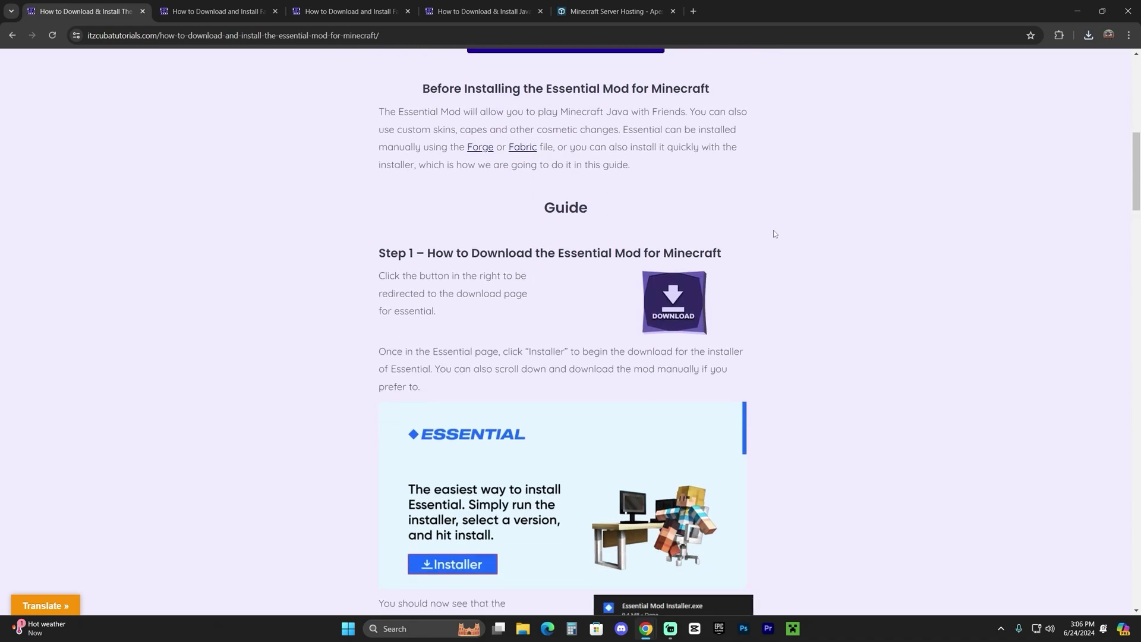
left_click_drag(309, 252, 492, 249)
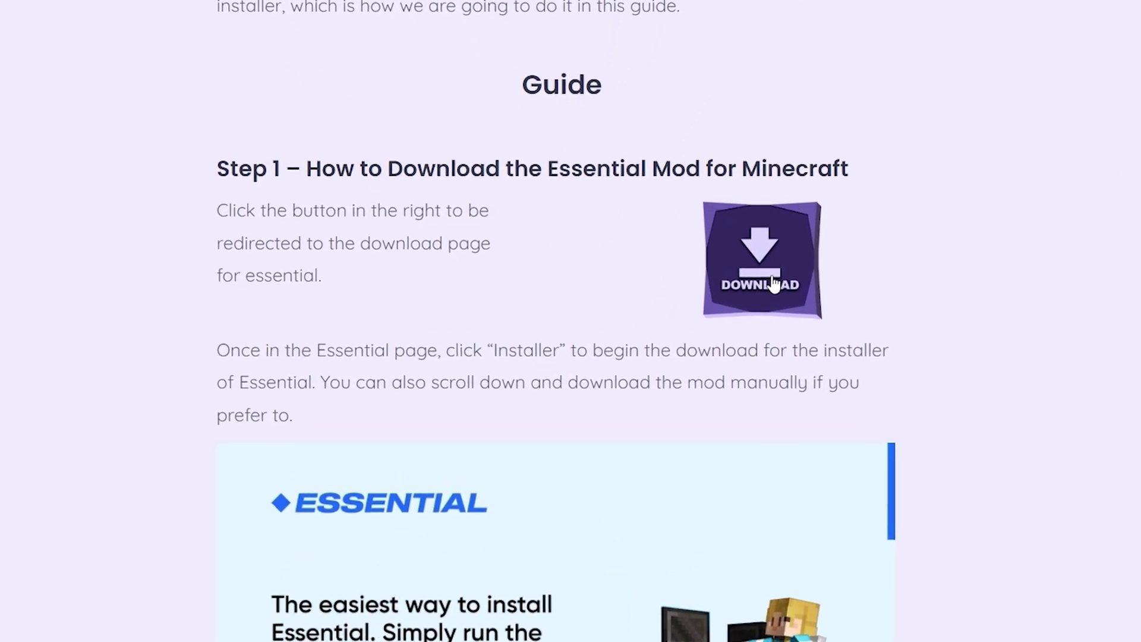
left_click(744, 288)
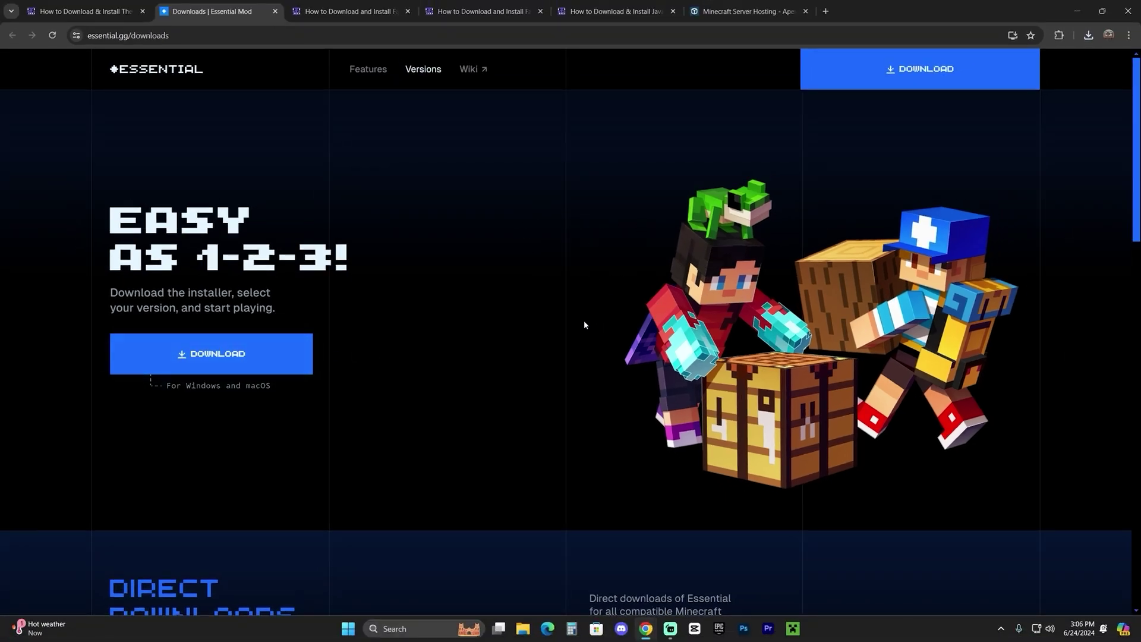
scroll(584, 324, "down", 8)
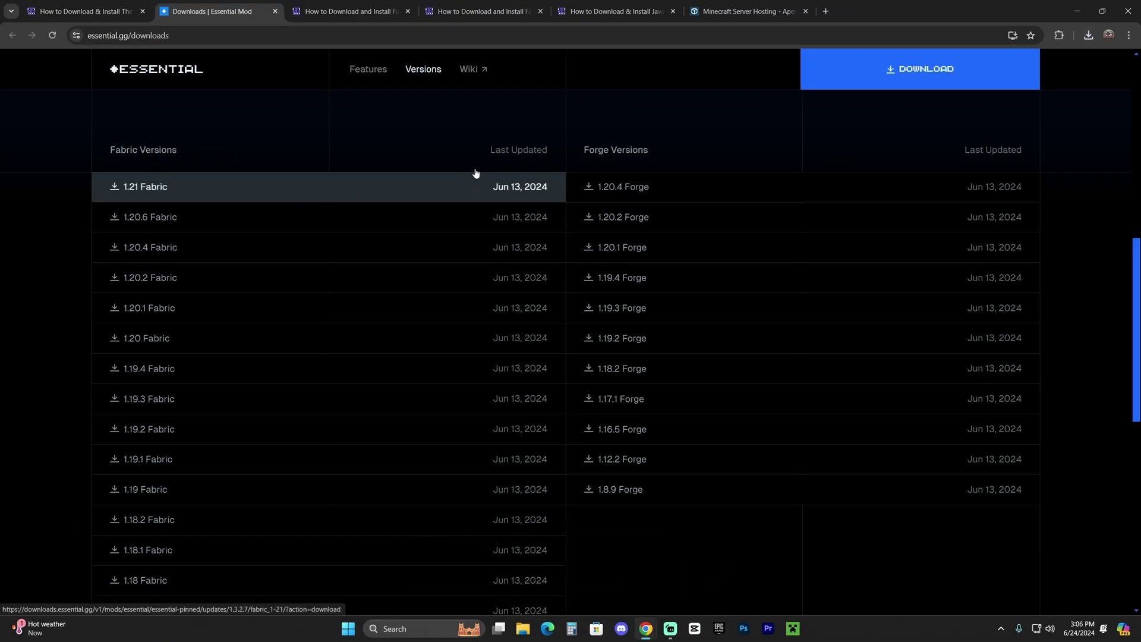
Look over Apex Hosting's Minecraft server hosting page, including its features and server locations
left_click(746, 10)
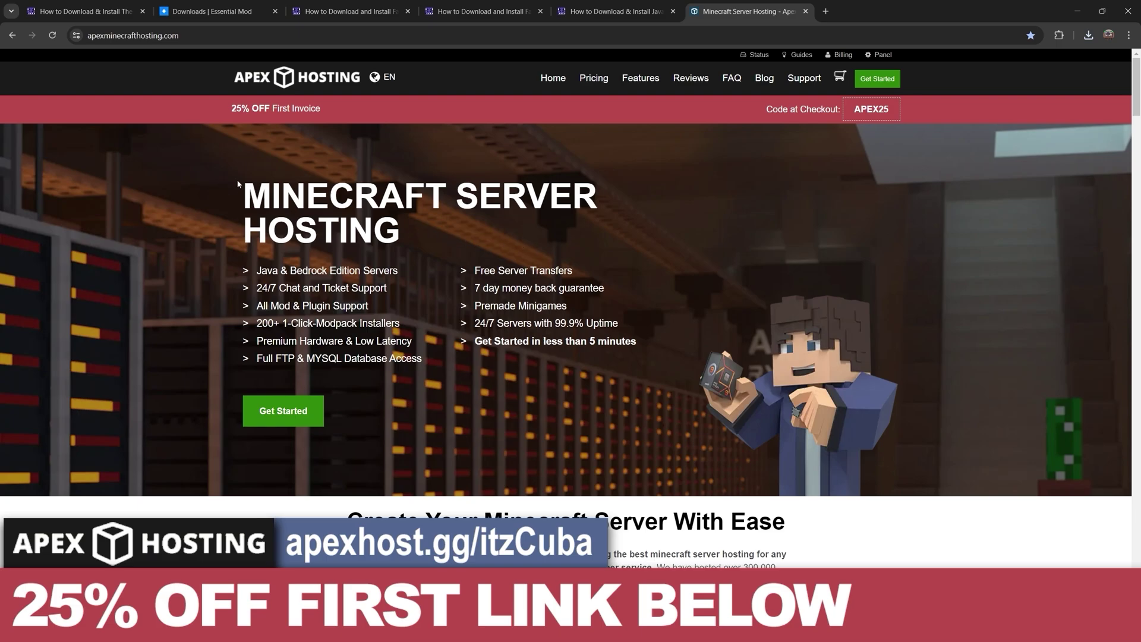
left_click_drag(238, 184, 458, 229)
left_click(459, 230)
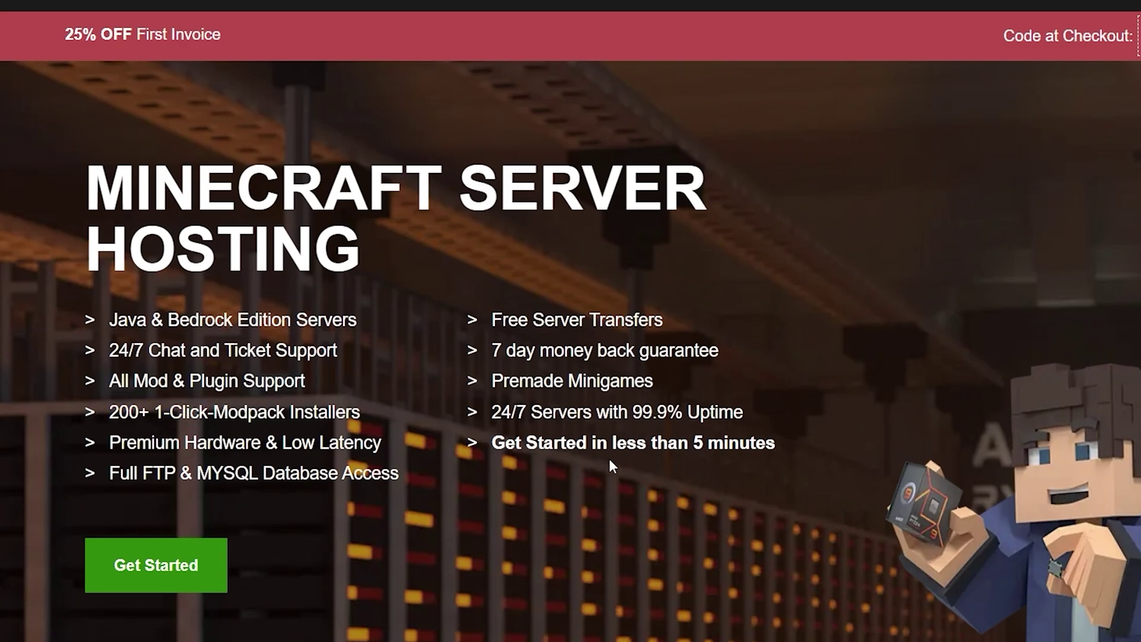
scroll(608, 458, "down", 15)
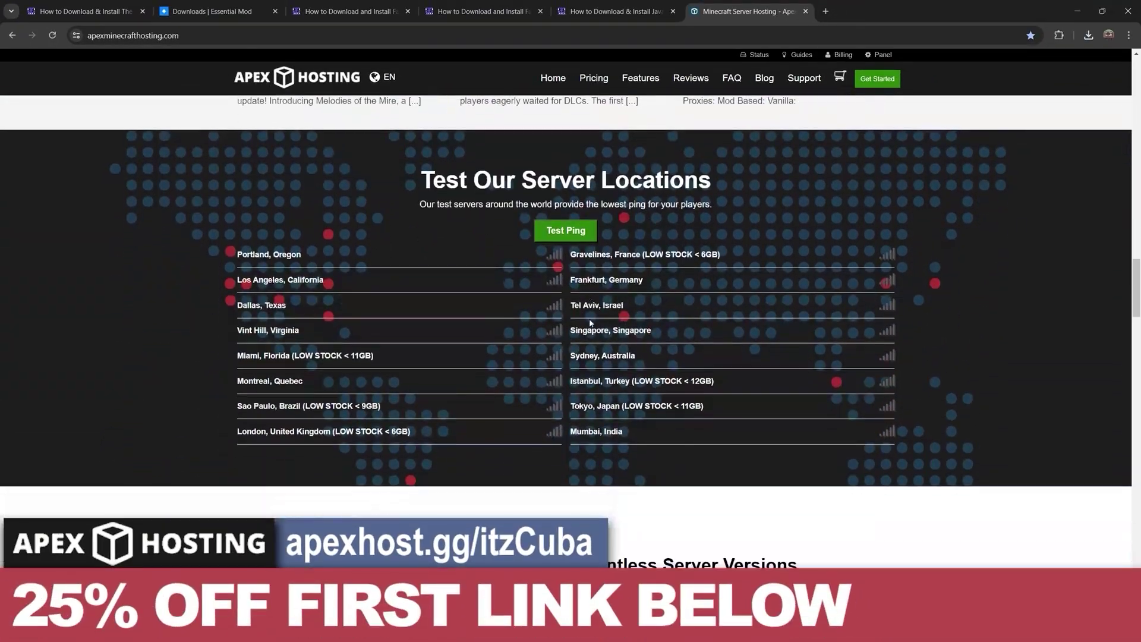
scroll(591, 323, "down", 1)
scroll(601, 312, "up", 2)
scroll(608, 303, "down", 1)
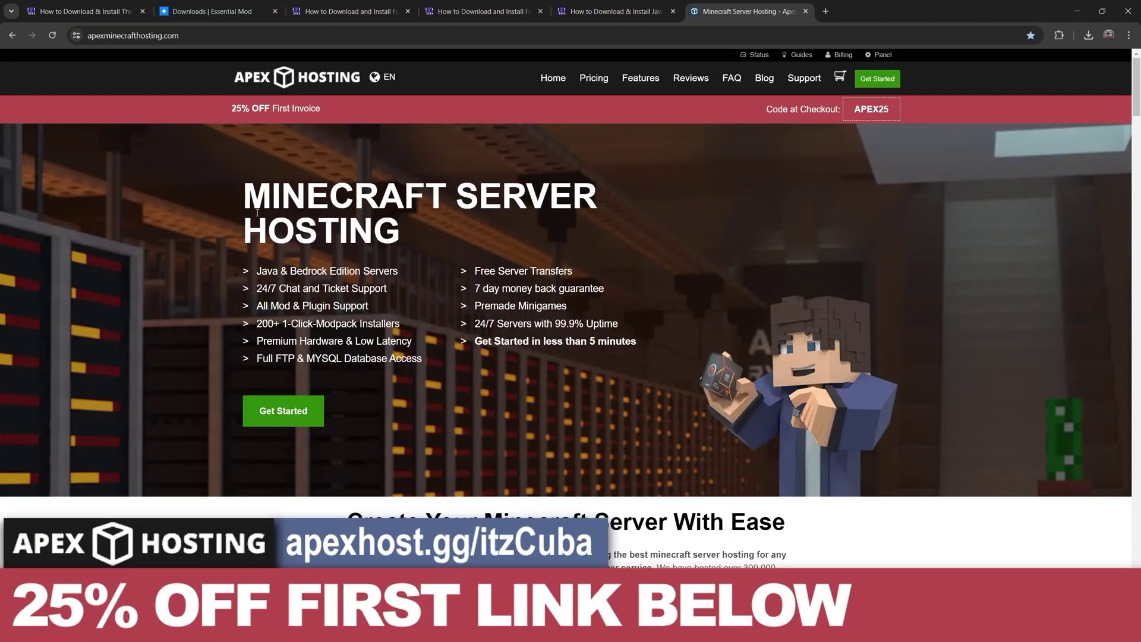
left_click_drag(257, 213, 503, 242)
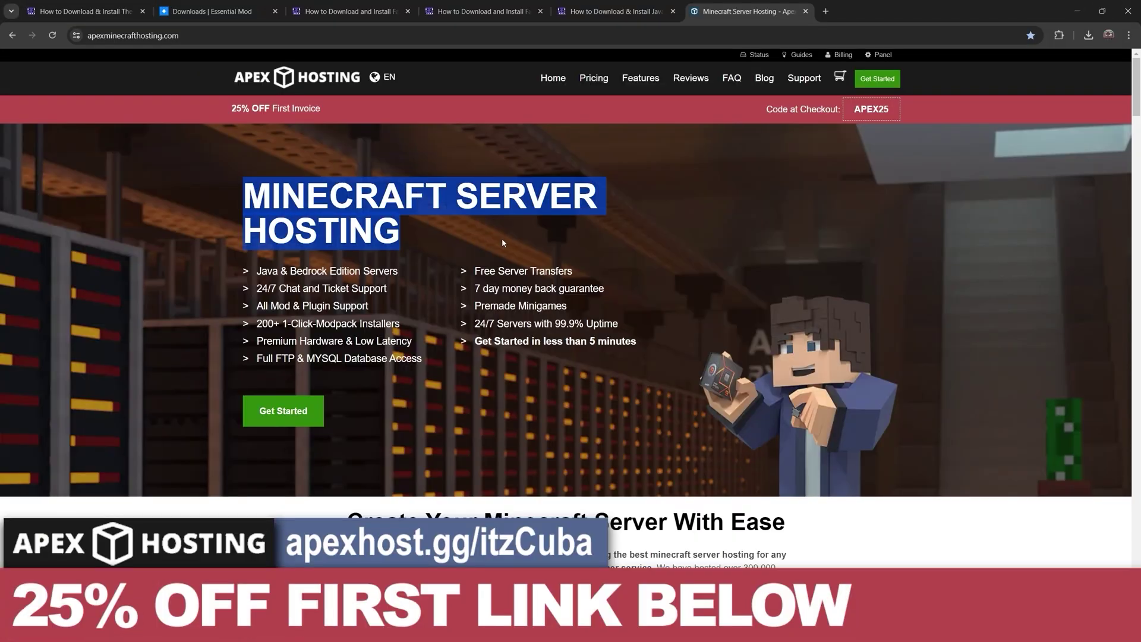
left_click(401, 214)
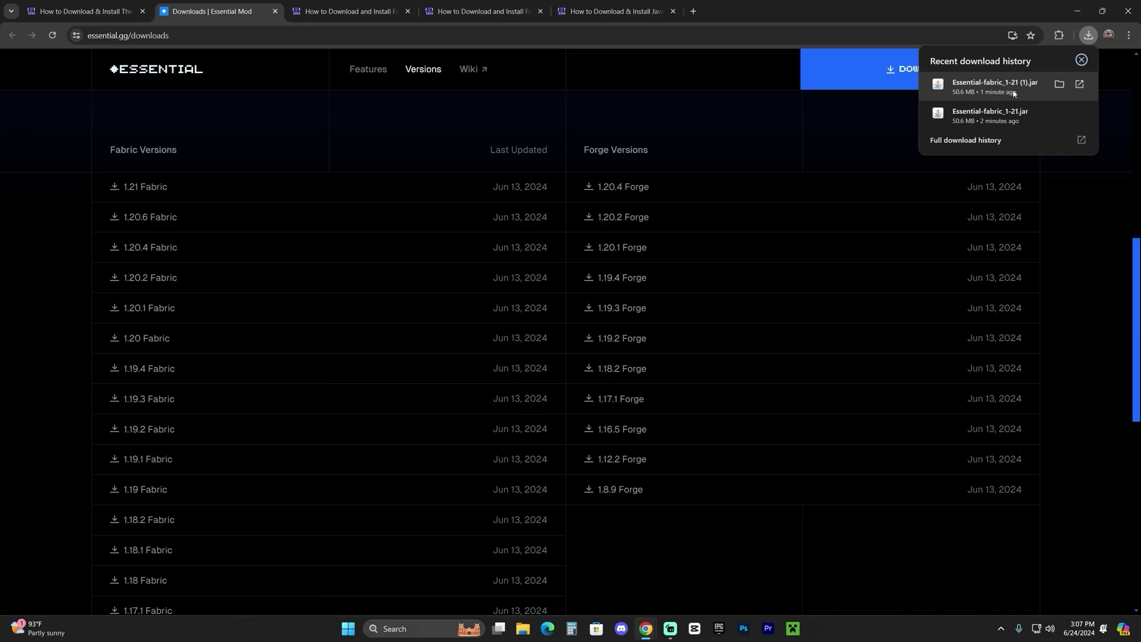
Shrink the browser window and place the downloaded Essential-fabric_1-21 (1).jar on the desktop
left_click_drag(929, 4, 663, 146)
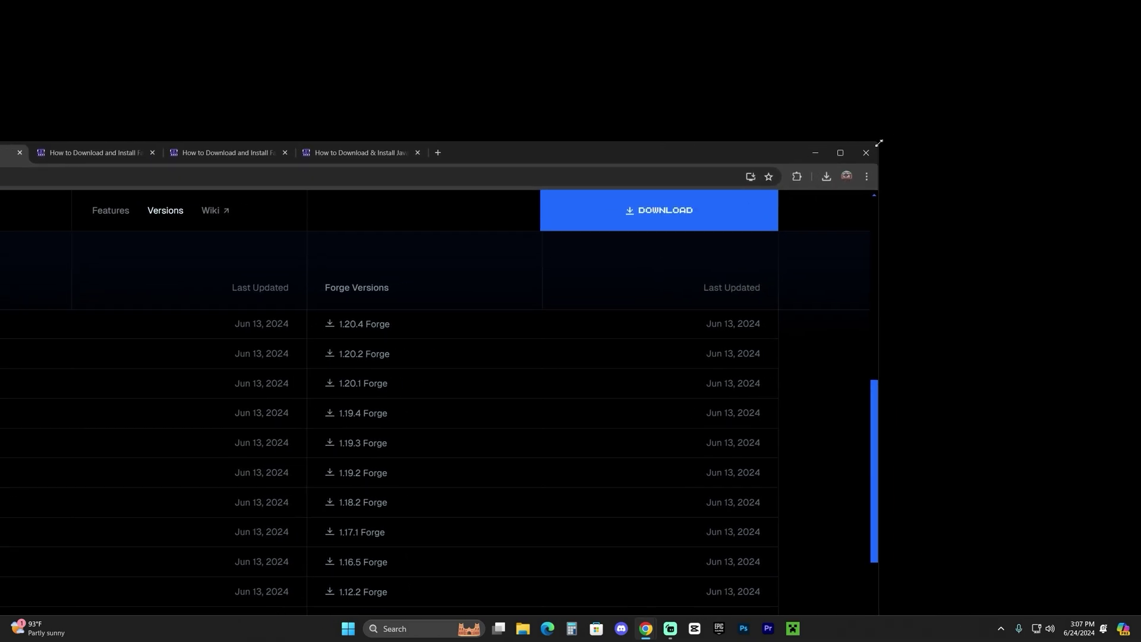
left_click_drag(878, 144, 581, 323)
left_click_drag(483, 327, 559, 96)
left_click(603, 126)
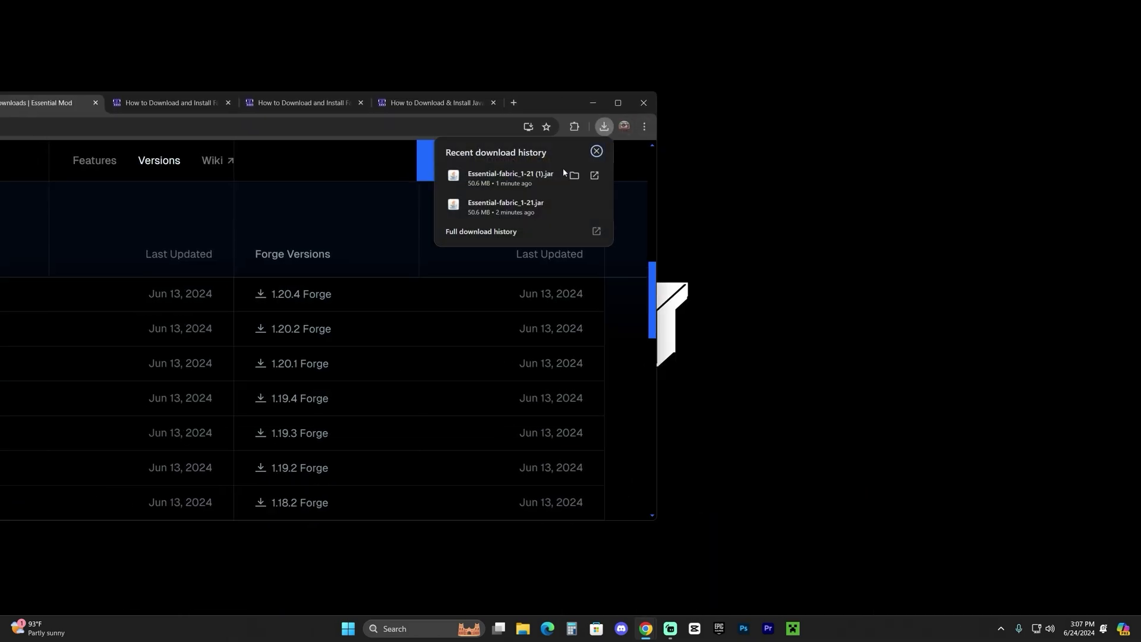
left_click_drag(563, 172, 937, 178)
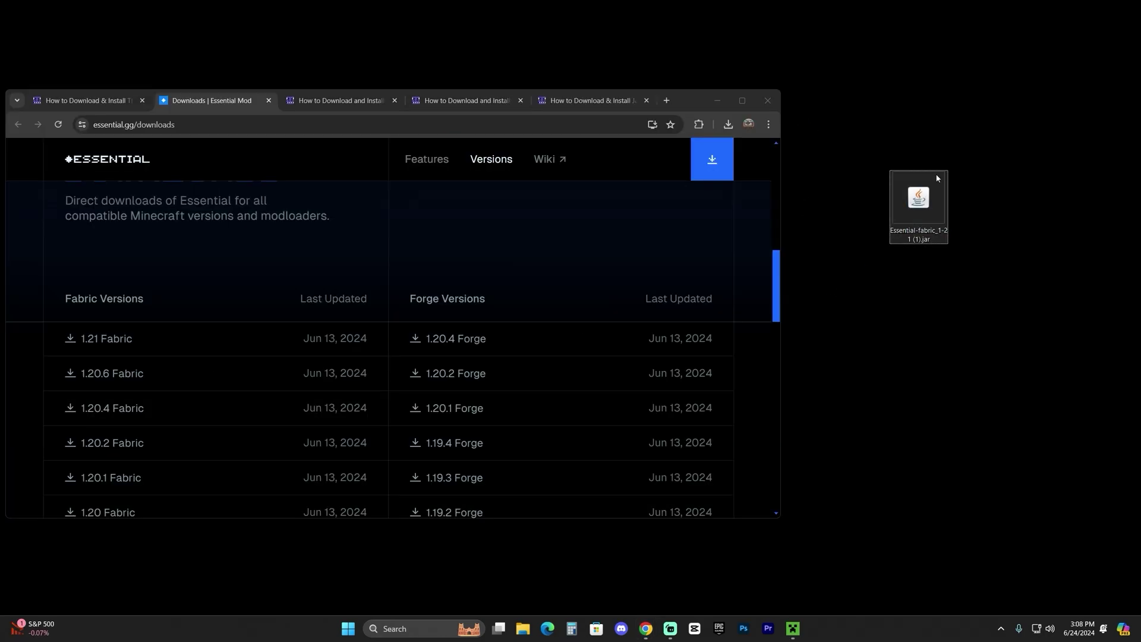
Switch to the Minecraft Launcher, inspect the mods folder of the fabric-loader-1.21 installation, and close the folder
left_click(794, 629)
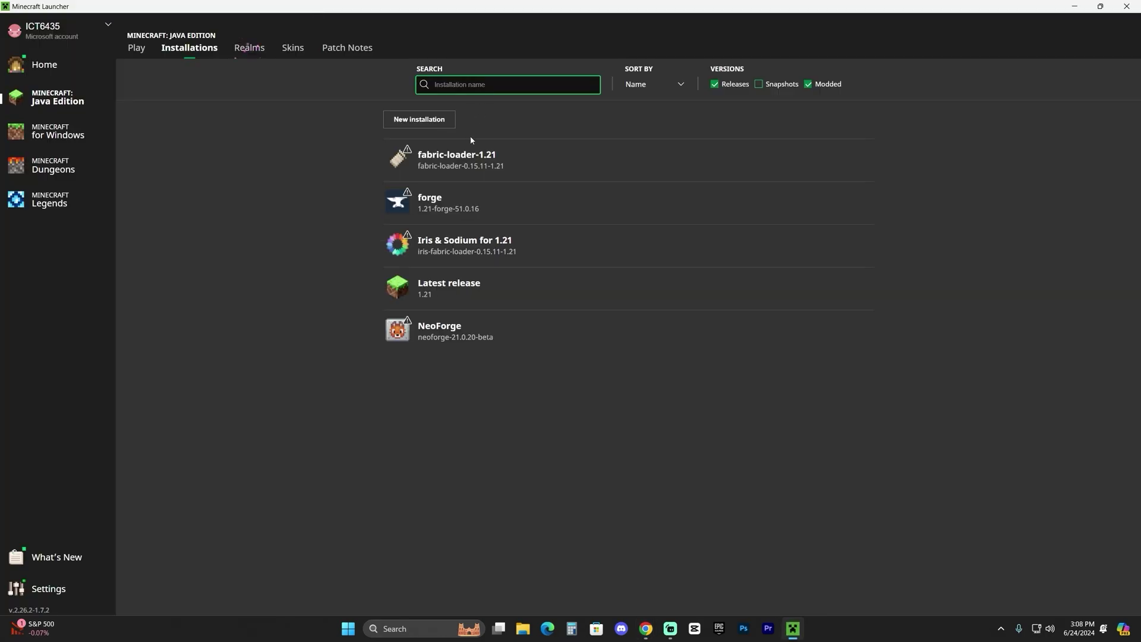
mouse_move(590, 170)
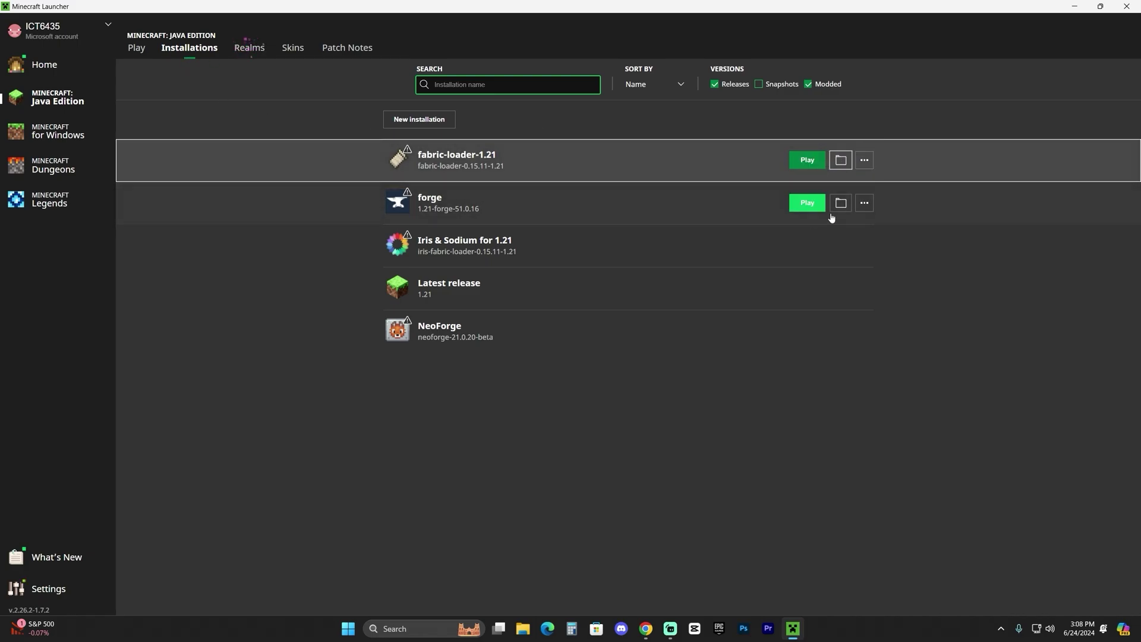
left_click(840, 159)
double_click(783, 362)
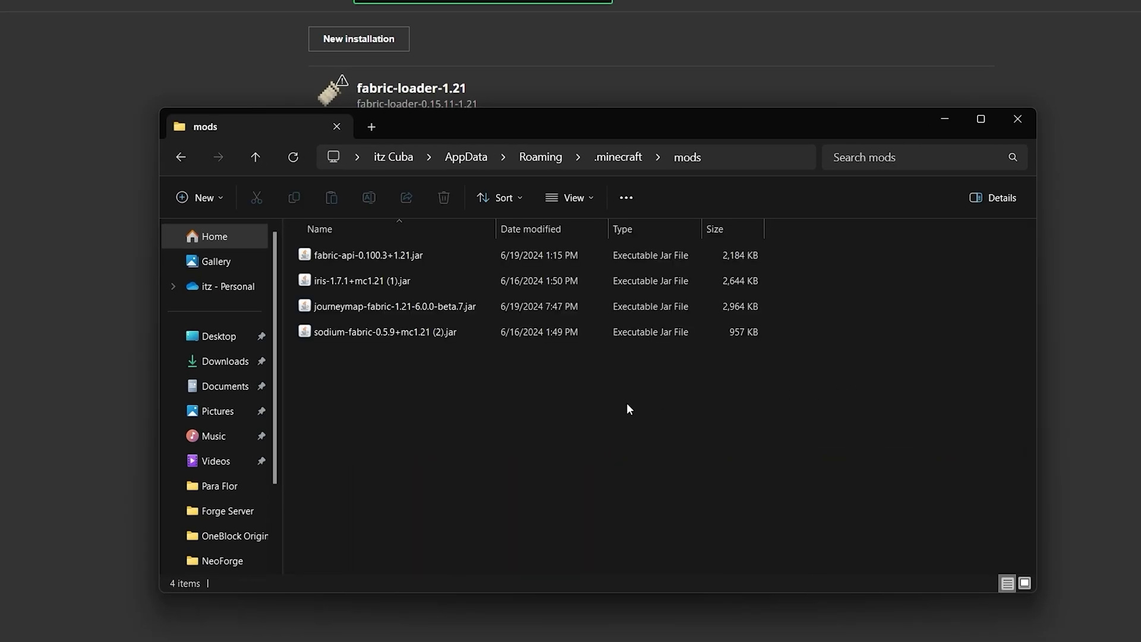
left_click_drag(611, 384, 476, 267)
left_click(476, 319)
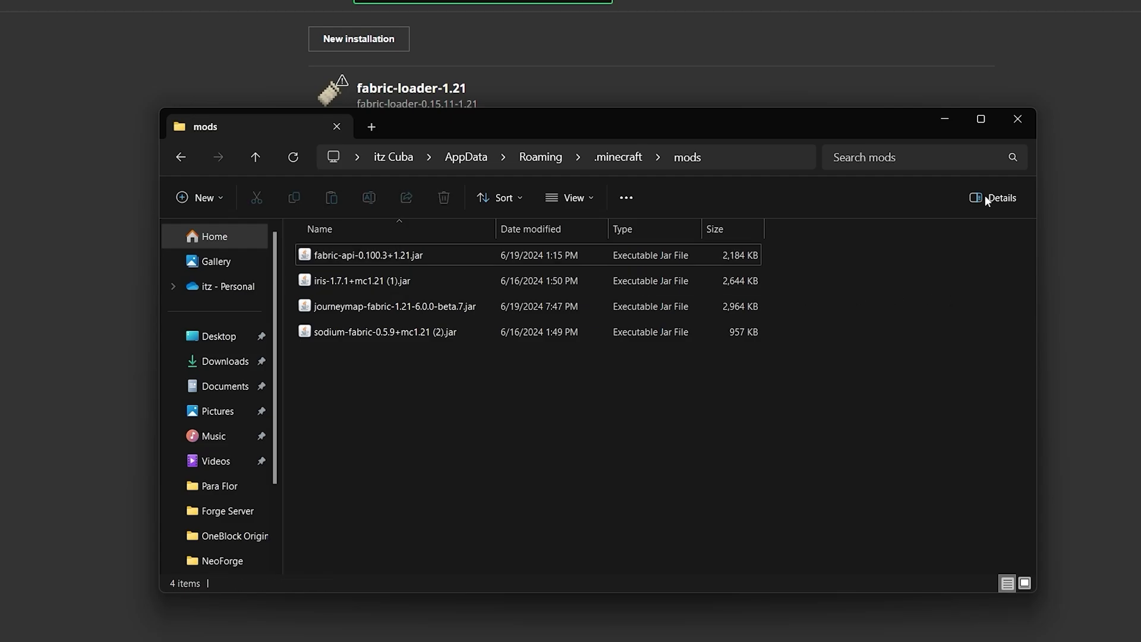
left_click(1018, 120)
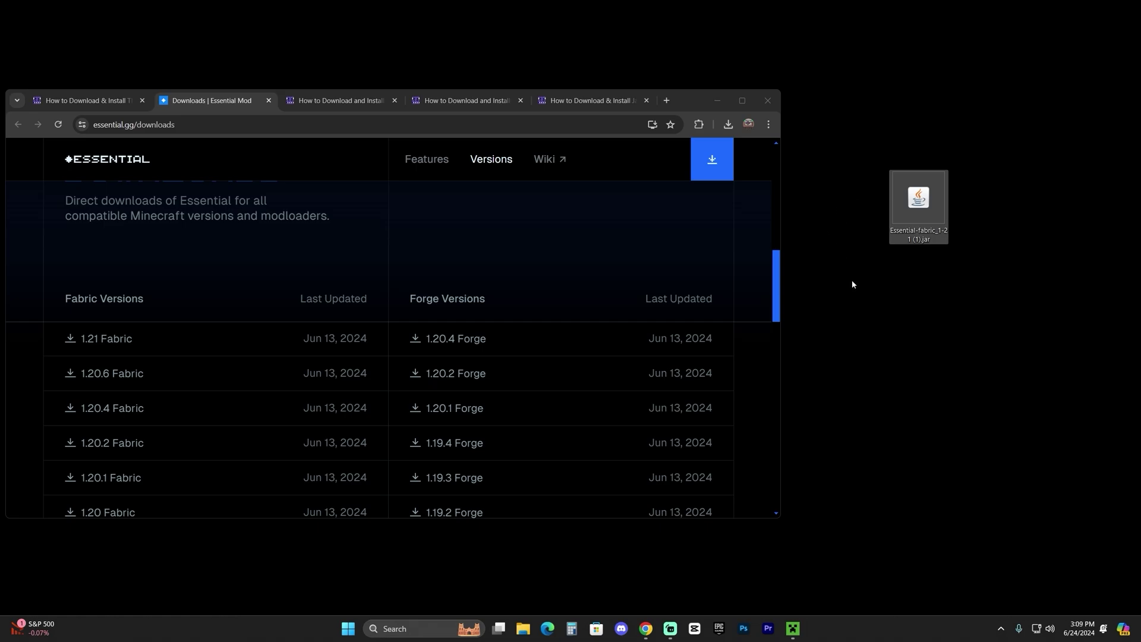
Close the Minecraft Launcher and maximize the browser window
left_click(901, 344)
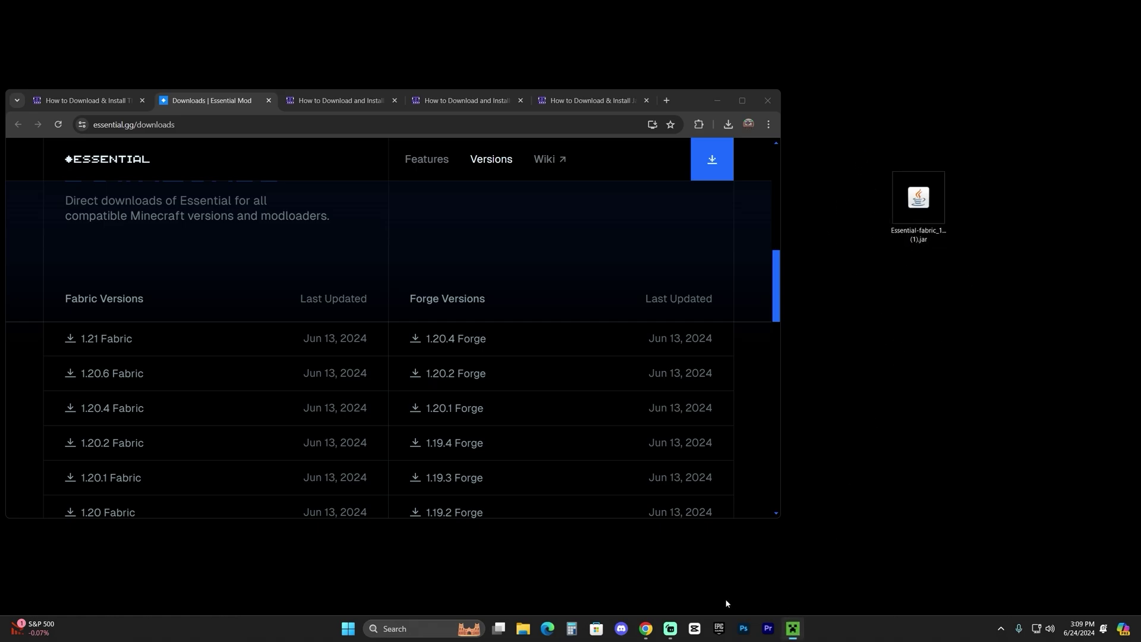
right_click(792, 628)
left_click(750, 598)
left_click(741, 100)
Open the Fabric installer site from Step 1 of the Fabric Mod Loader guide and download the universal jar
left_click(364, 5)
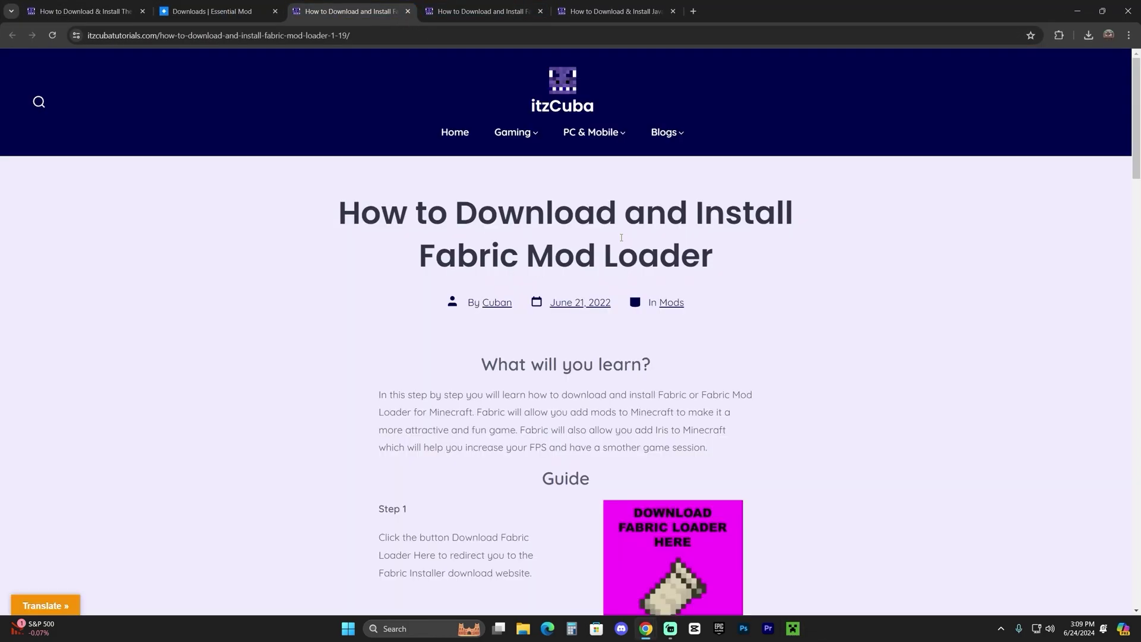
left_click_drag(333, 215, 688, 220)
left_click(733, 247)
scroll(809, 194, "down", 5)
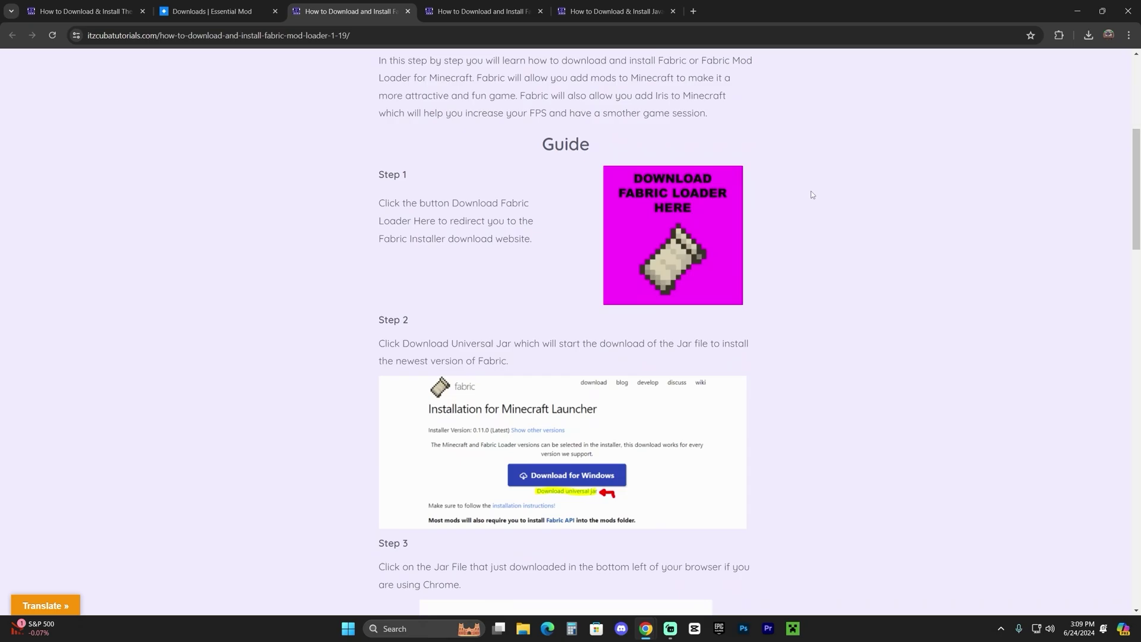
scroll(695, 256, "up", 5)
scroll(633, 217, "down", 5)
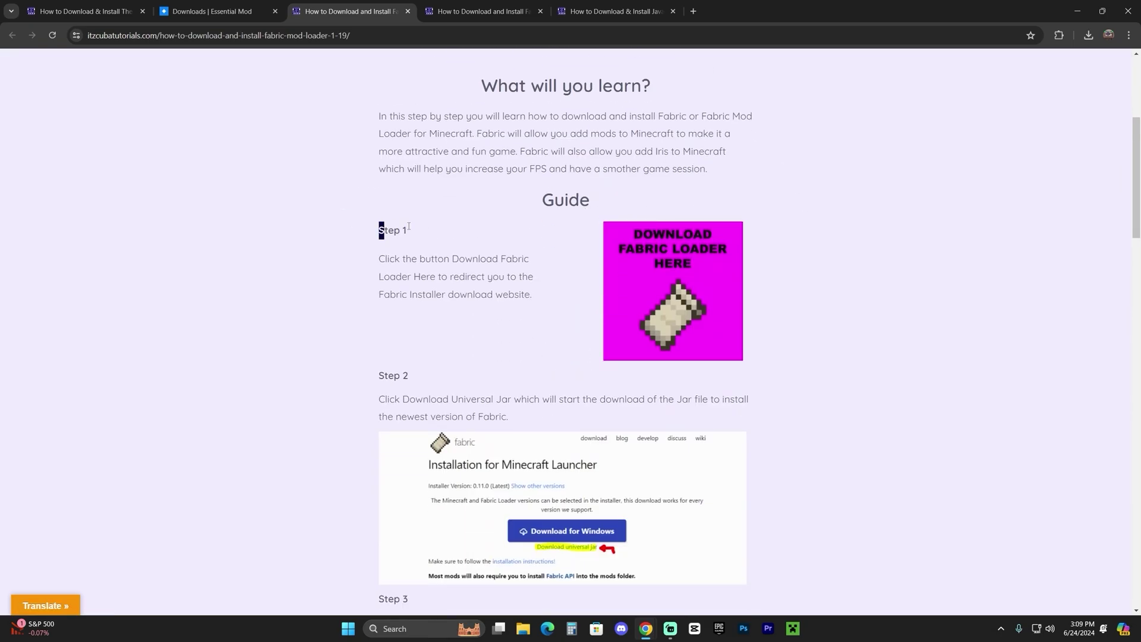
left_click(694, 254)
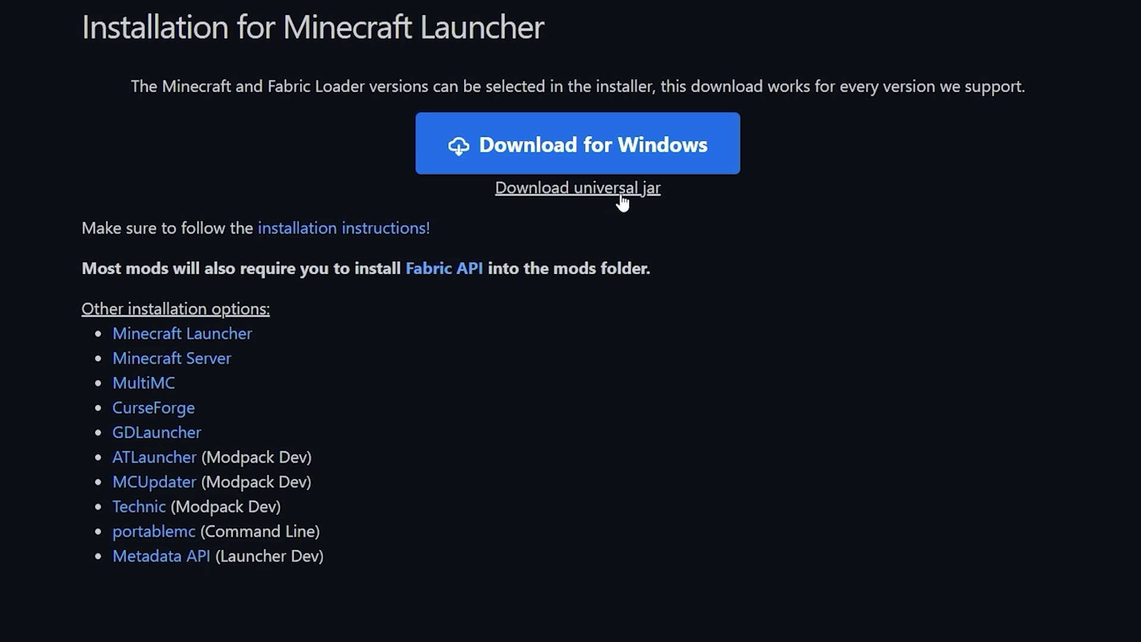
left_click(621, 196)
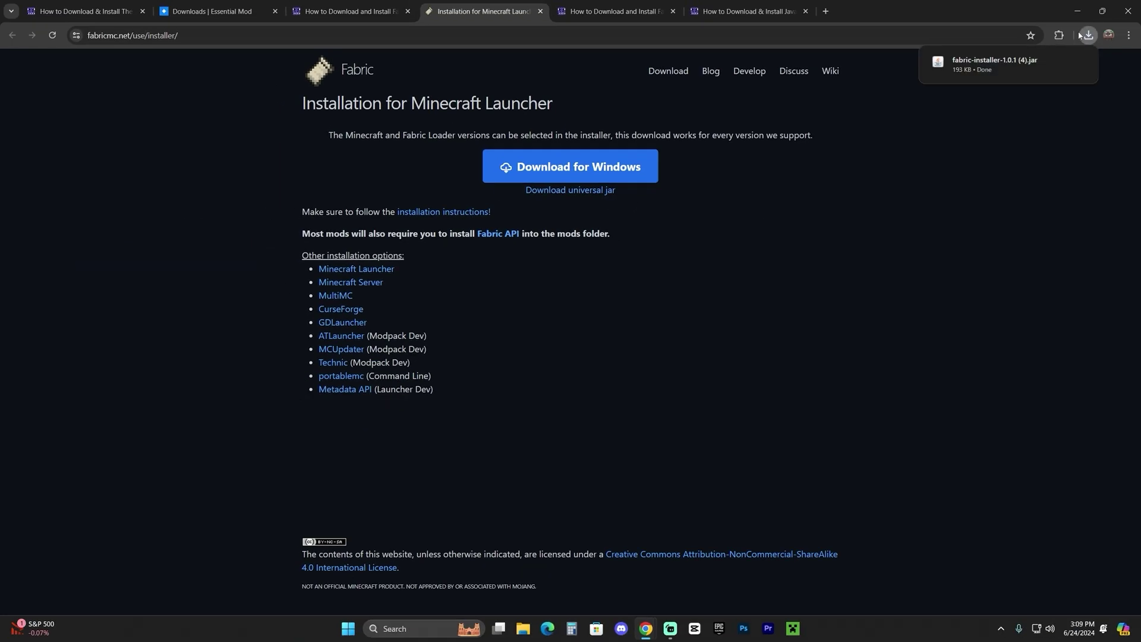
Open the Fabric API files on CurseForge from the Fabric API guide and download Fabric API 0.100.3+1.21
left_click(603, 10)
left_click_drag(349, 182, 652, 254)
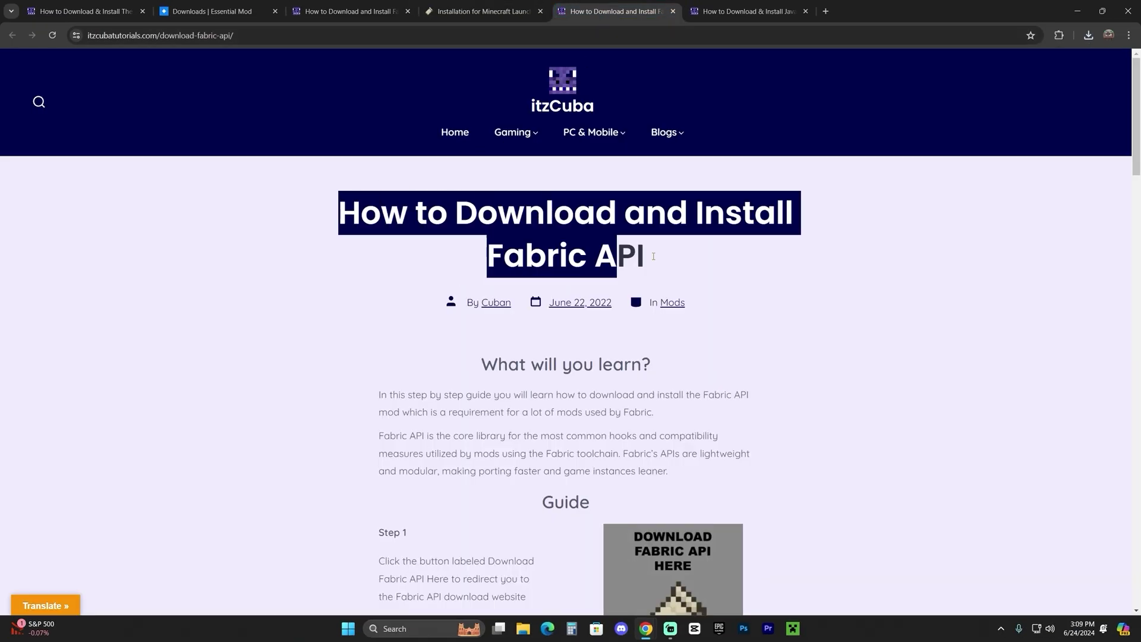
left_click_drag(409, 213, 700, 253)
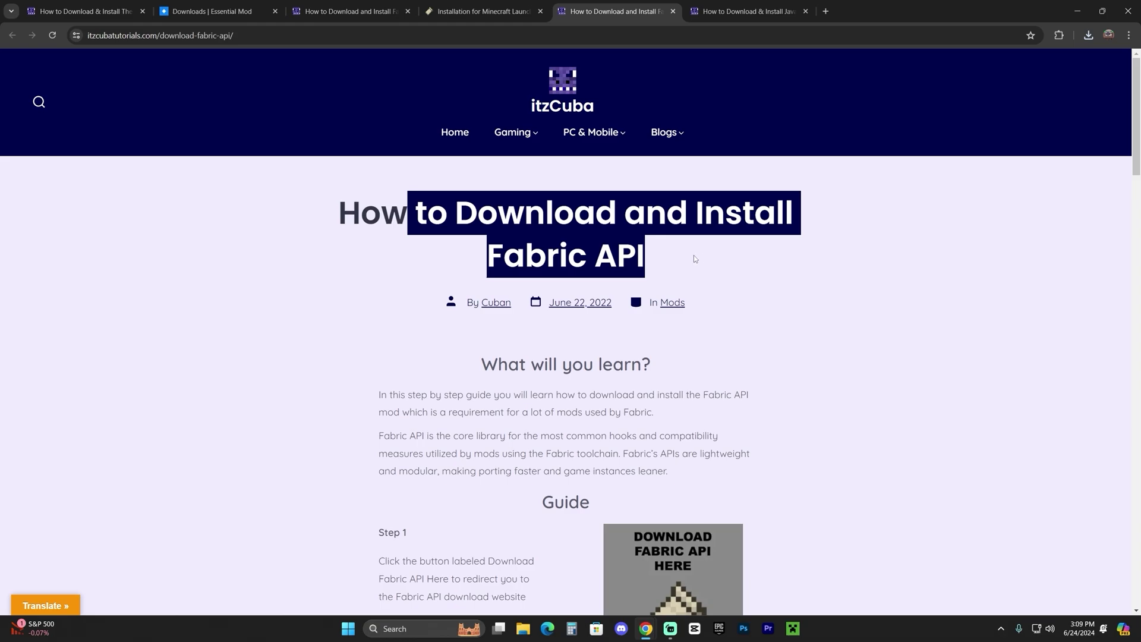
left_click(688, 256)
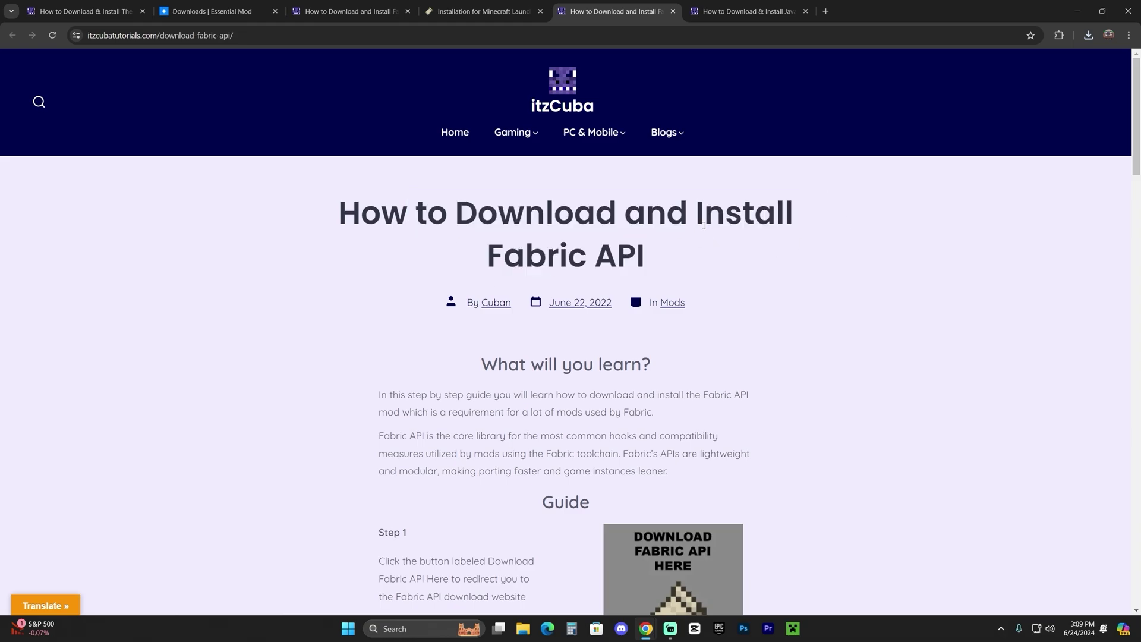
scroll(586, 212, "down", 5)
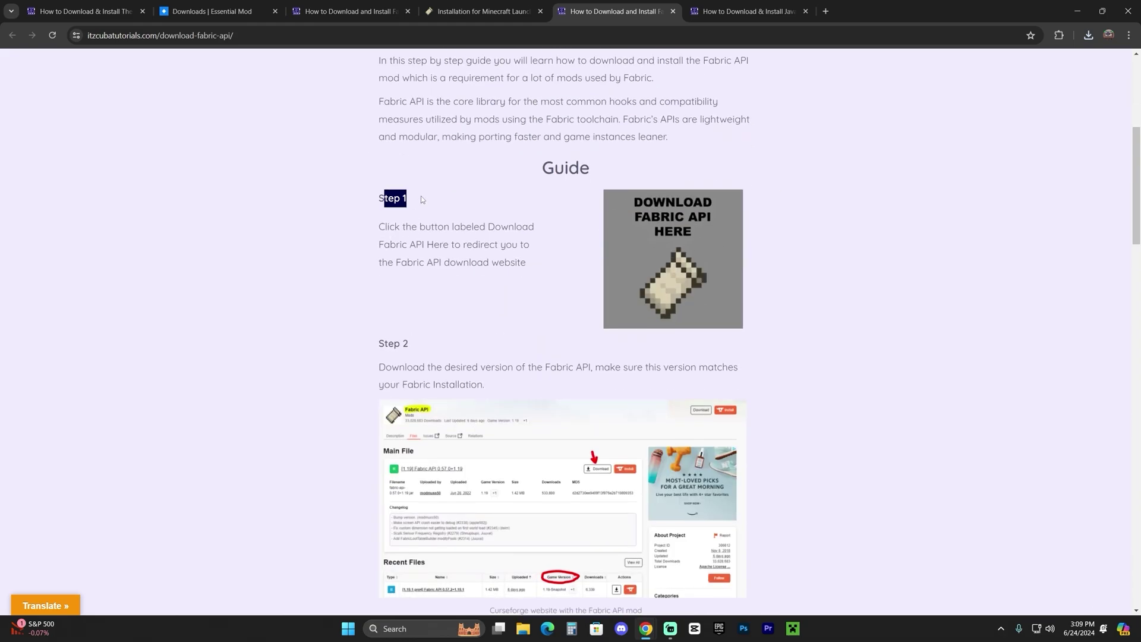
left_click(675, 226)
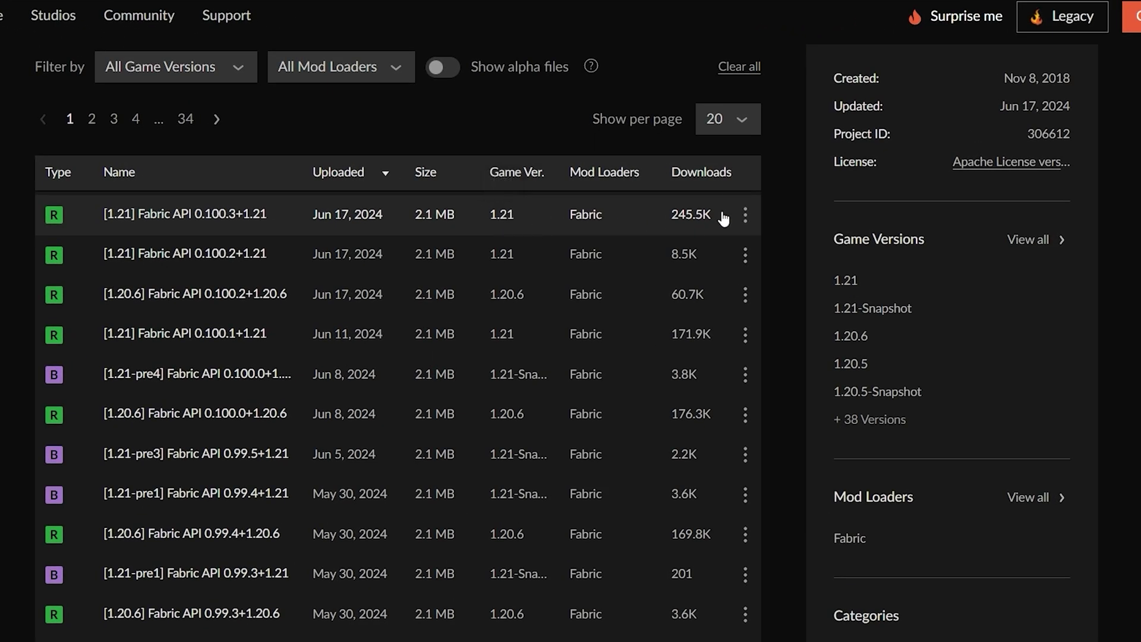
left_click(745, 215)
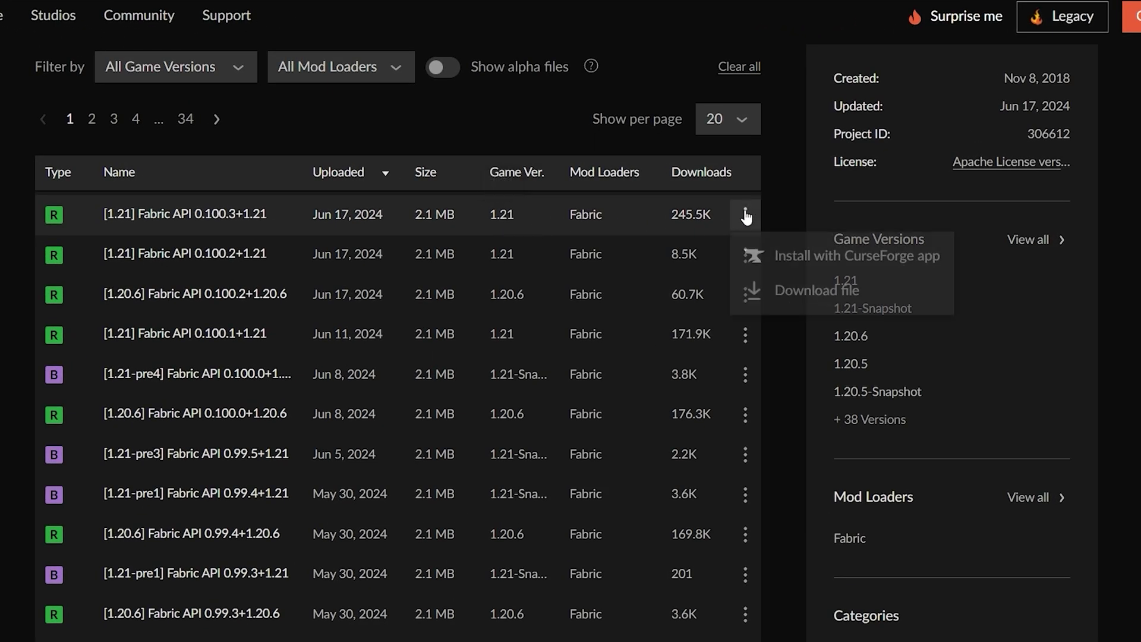
left_click(817, 294)
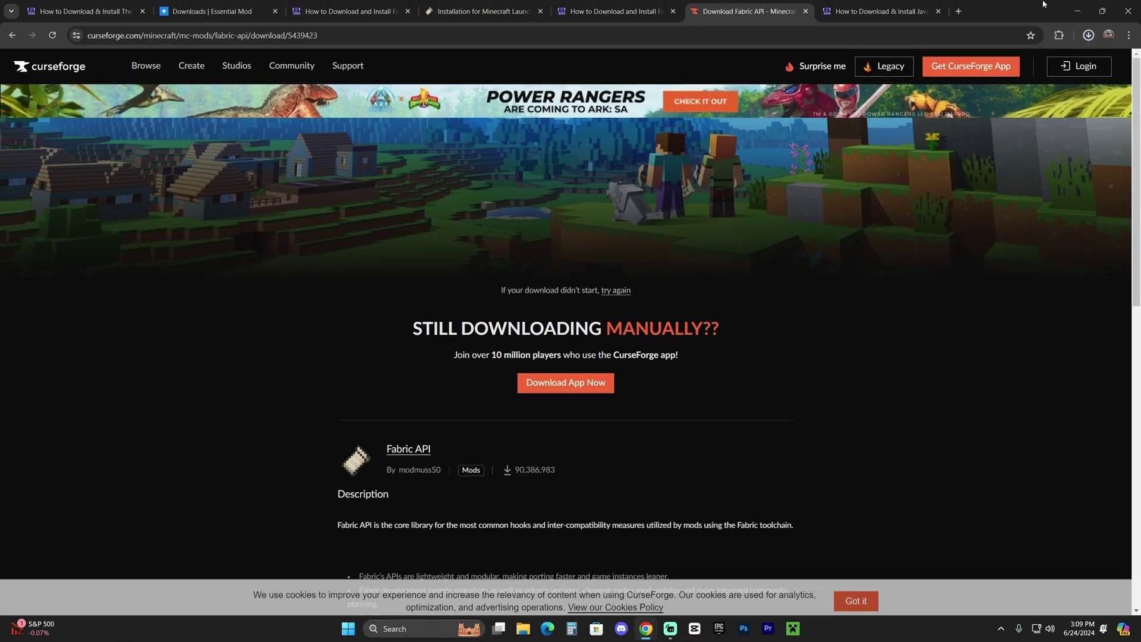
Shrink the browser window, place the downloaded Fabric installer and Fabric API jars on the desktop beside the Essential jar, and minimize the browser
left_click_drag(1044, 5, 716, 252)
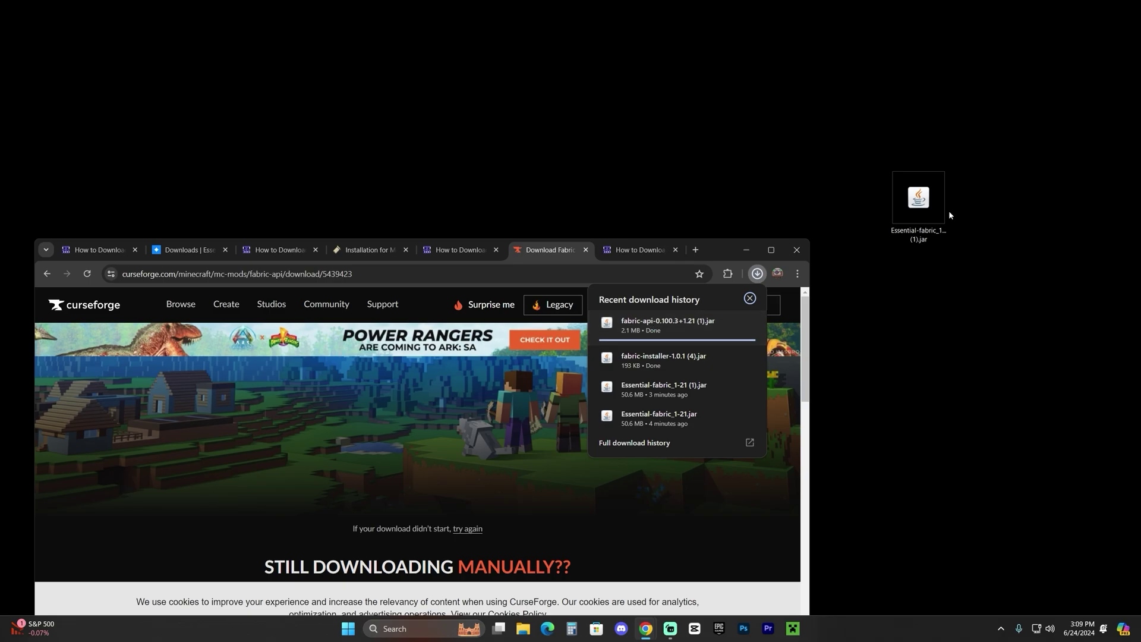
left_click_drag(939, 222, 644, 140)
left_click(757, 273)
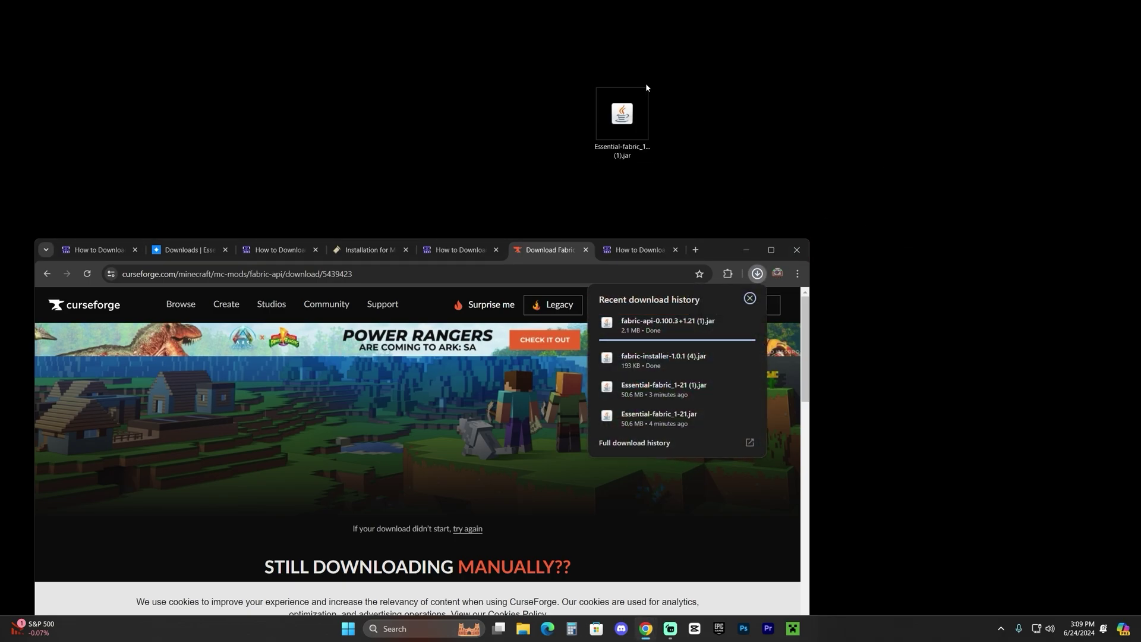
left_click_drag(725, 355, 737, 144)
left_click_drag(831, 221, 852, 143)
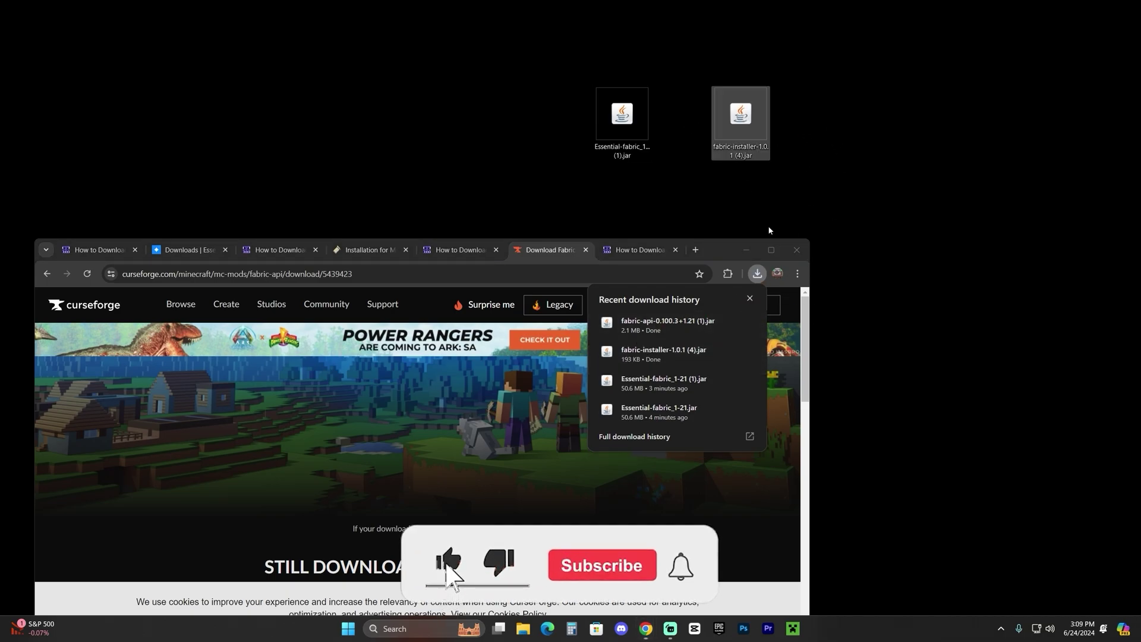
left_click(746, 250)
left_click_drag(983, 191, 579, 89)
left_click_drag(728, 98, 609, 182)
left_click(741, 405)
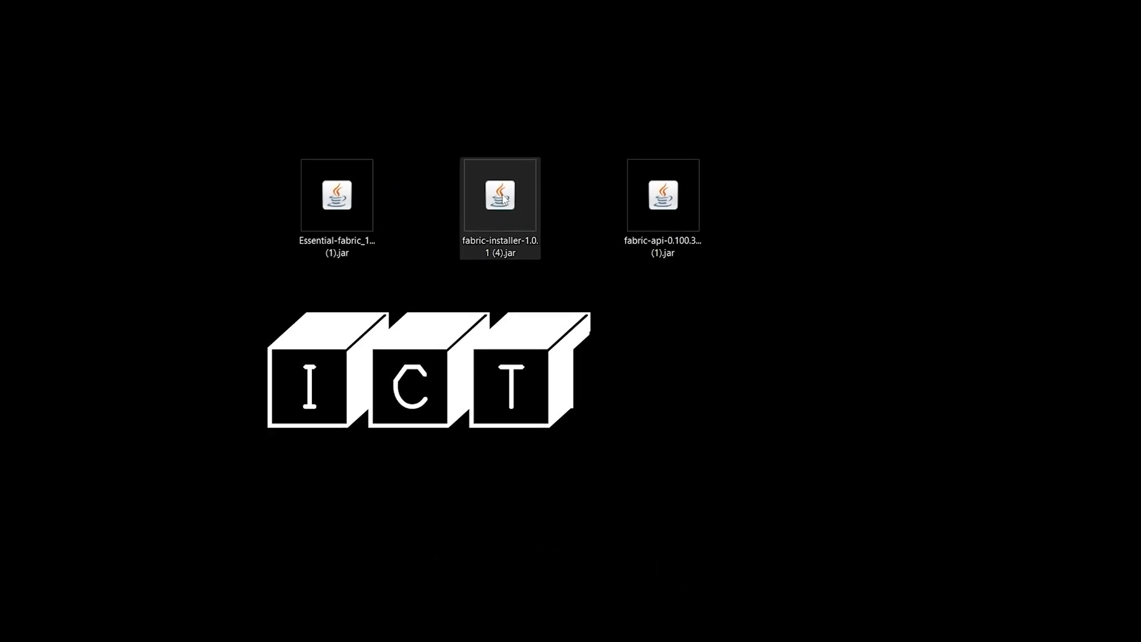
Open the fabric-installer jar with Java(TM) Platform SE binary and install Fabric loader 0.15.11 for Minecraft 1.21
right_click(502, 200)
mouse_move(570, 266)
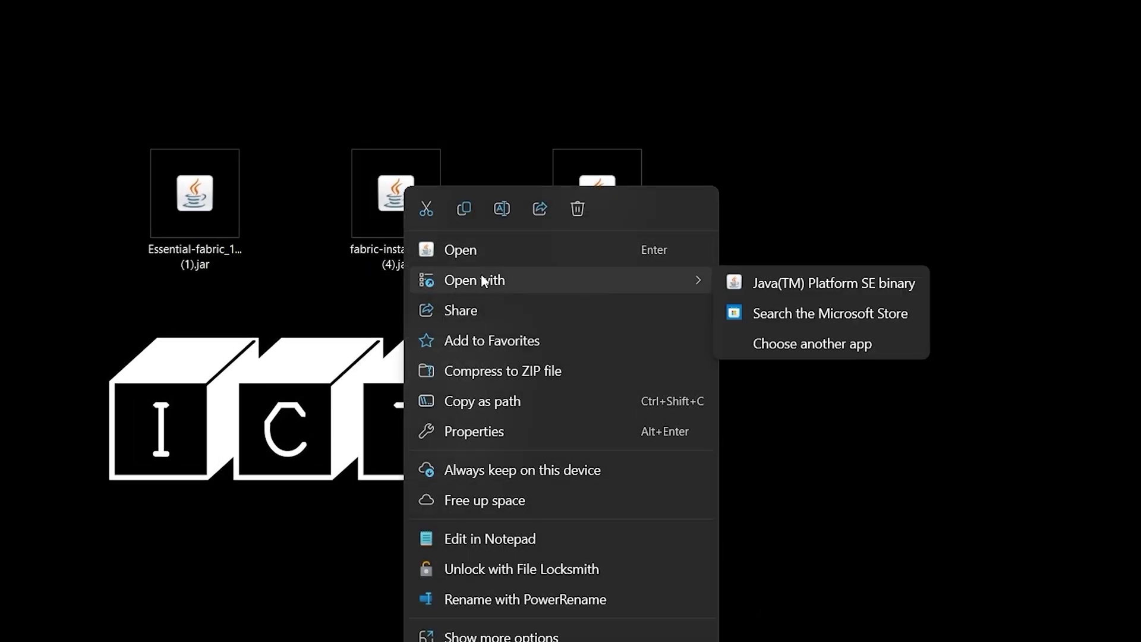
left_click(837, 284)
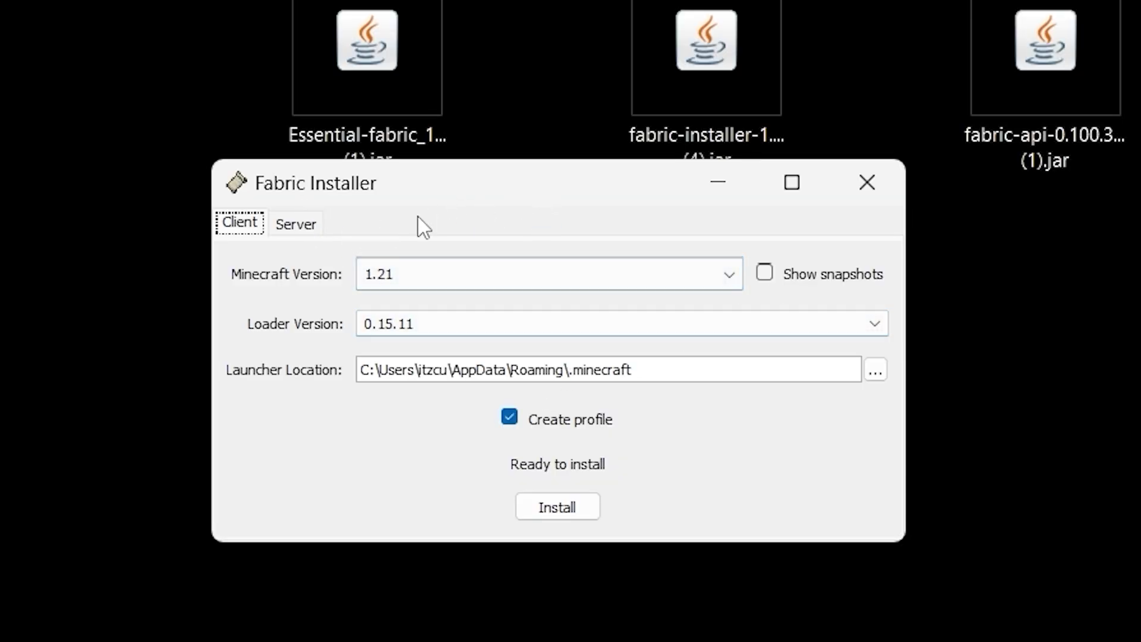
left_click(405, 266)
left_click(407, 287)
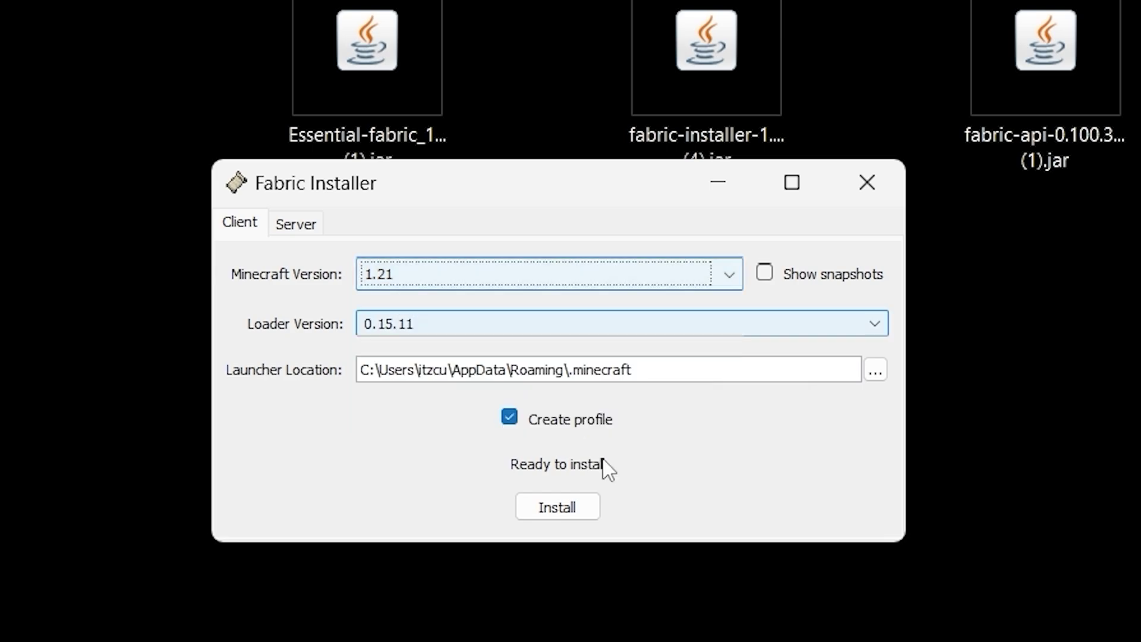
left_click(563, 509)
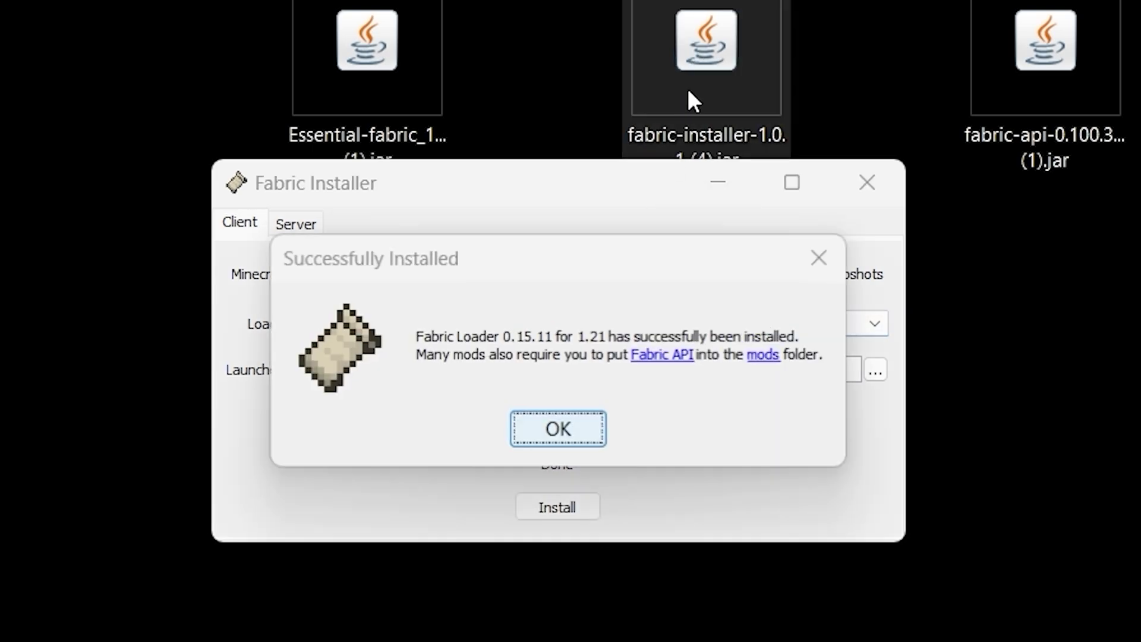
left_click(744, 138)
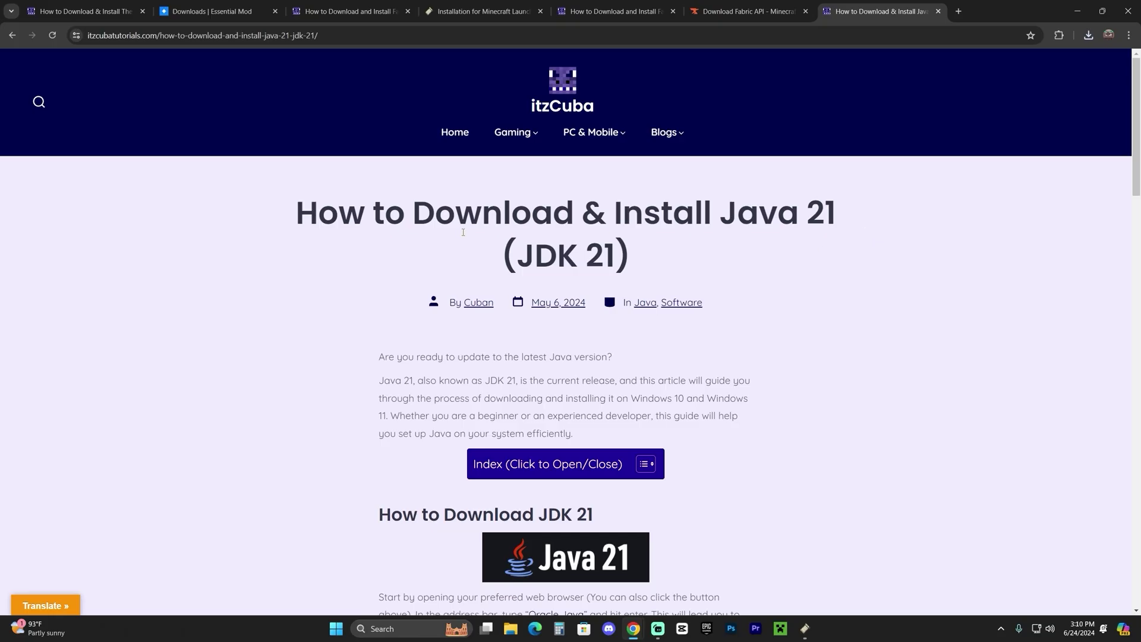
Look over the guide on downloading and installing Java 21 (JDK 21) in the browser
scroll(571, 297, "down", 15)
scroll(622, 253, "up", 12)
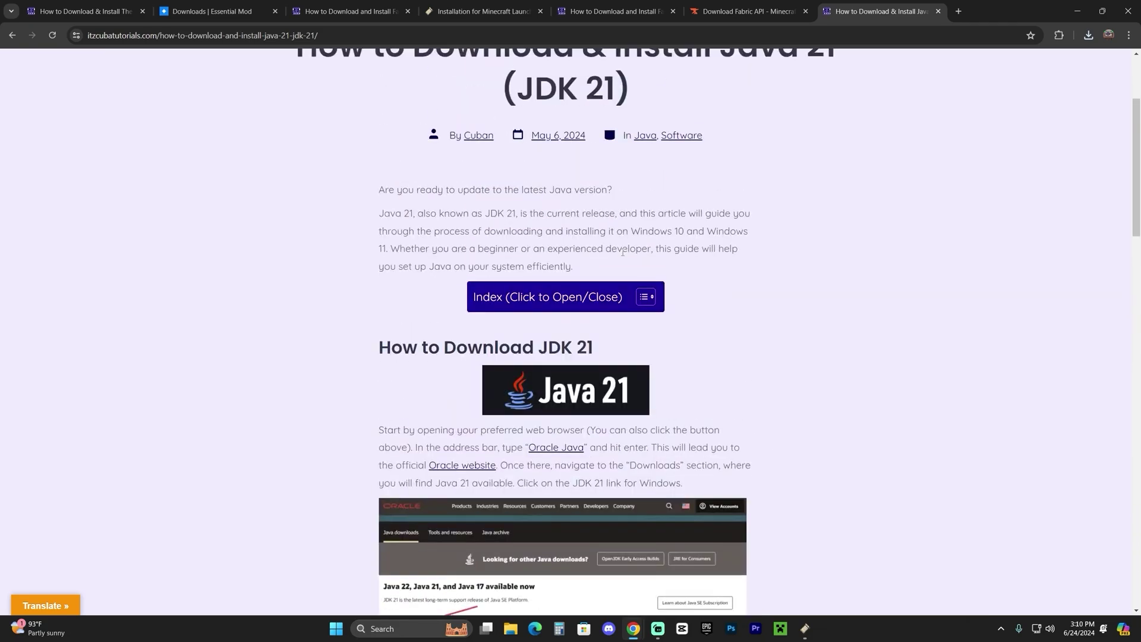
scroll(623, 253, "up", 3)
left_click_drag(851, 208, 708, 213)
left_click_drag(711, 214, 672, 214)
left_click(851, 210)
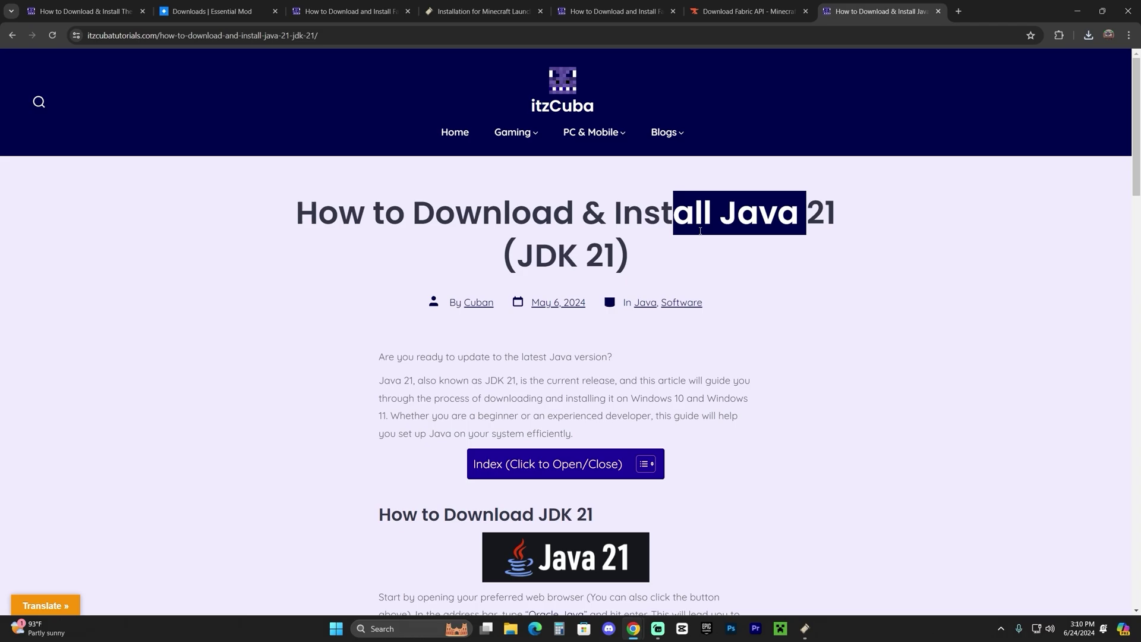
left_click(749, 280)
scroll(808, 245, "down", 10)
scroll(807, 236, "up", 12)
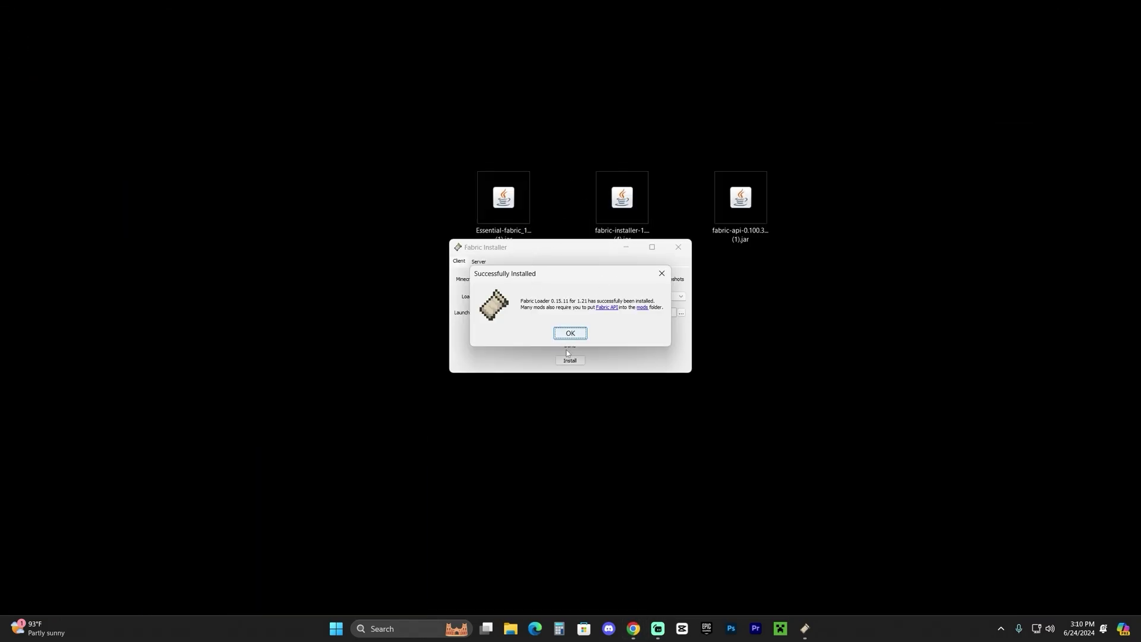
Dismiss the Fabric installer's message and delete the fabric-installer jar from the desktop
left_click(569, 333)
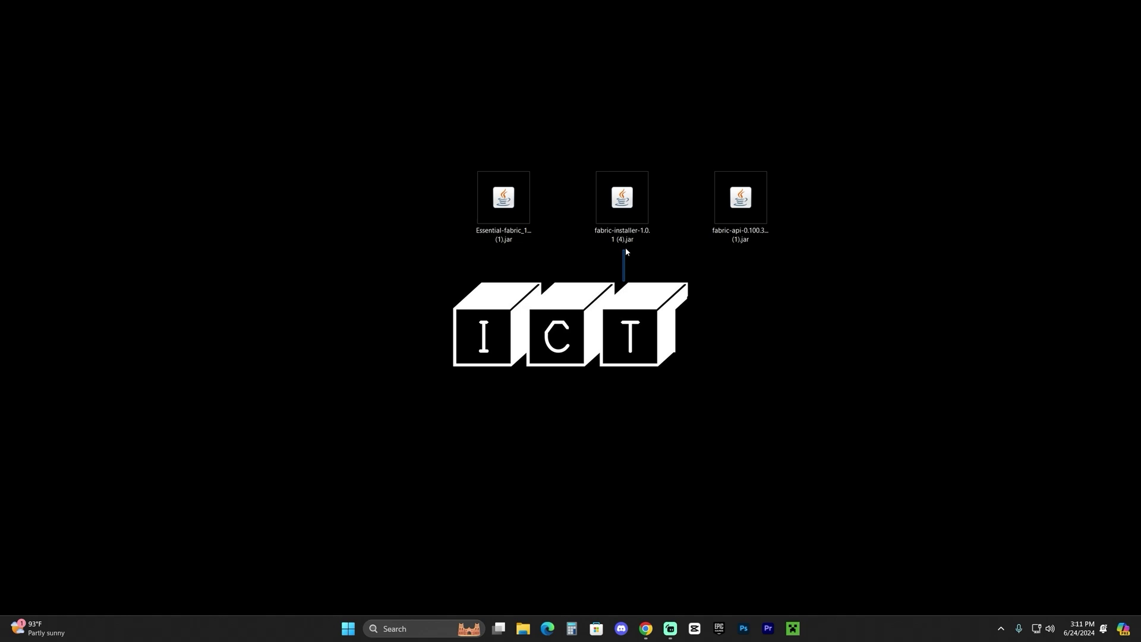
mouse_move(624, 196)
left_mouse_down()
mouse_move(629, 185)
mouse_move(626, 196)
left_mouse_up()
left_click_drag(644, 301, 638, 213)
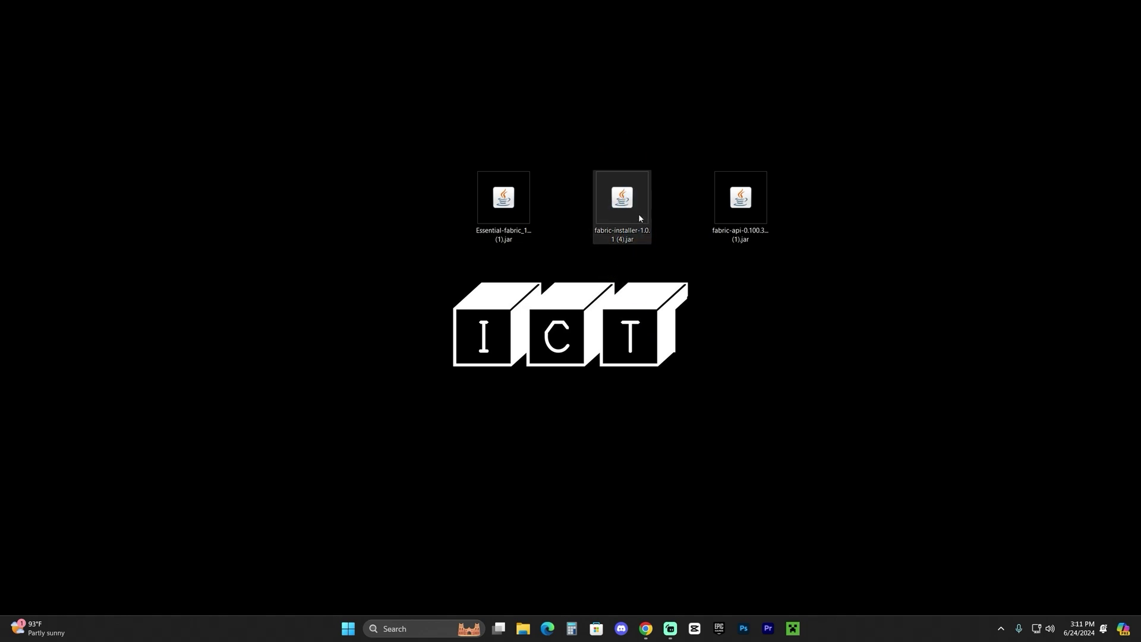
key("Delete")
Arrange the Essential and Fabric API jars side by side near the upper middle of the desktop and select both
left_click_drag(745, 200, 684, 116)
left_click_drag(503, 208, 565, 117)
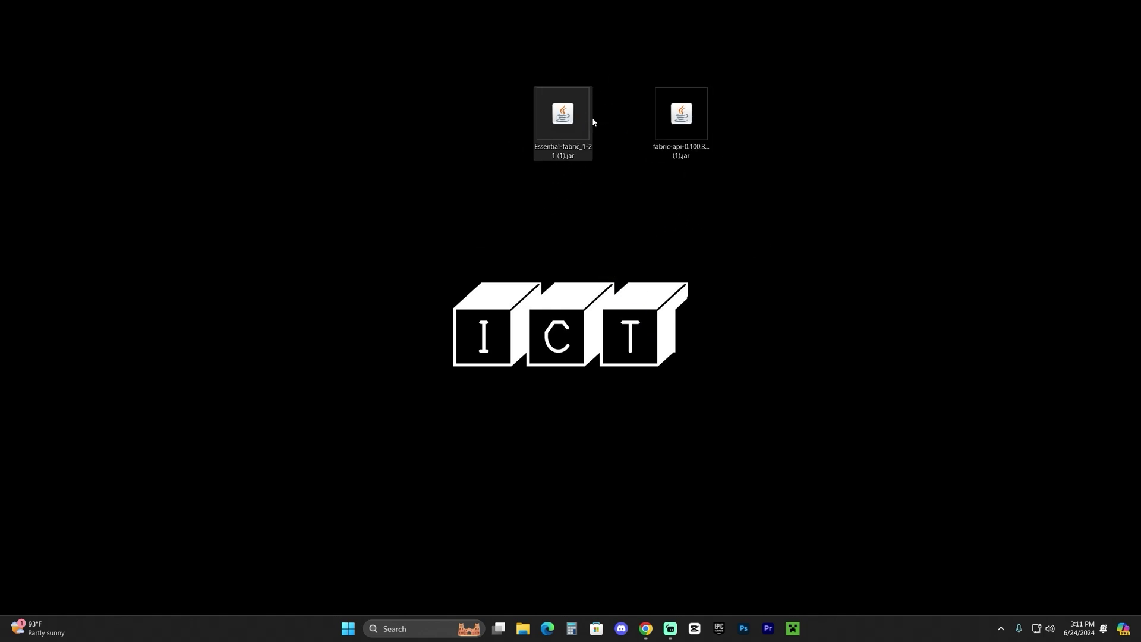
left_click_drag(681, 113, 621, 114)
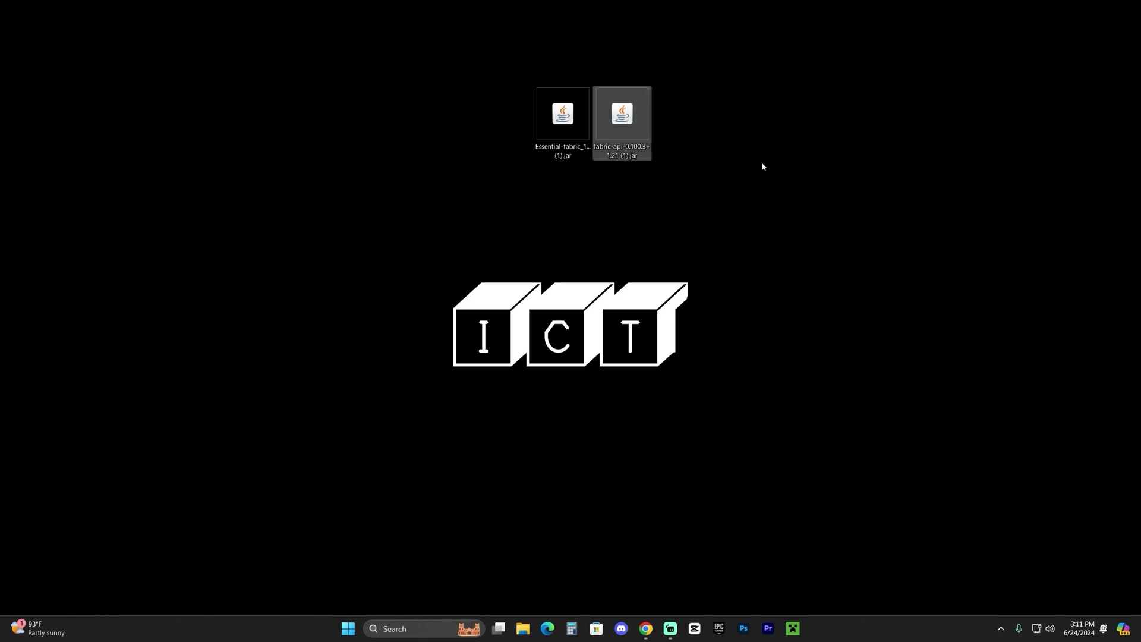
left_click_drag(796, 76, 487, 148)
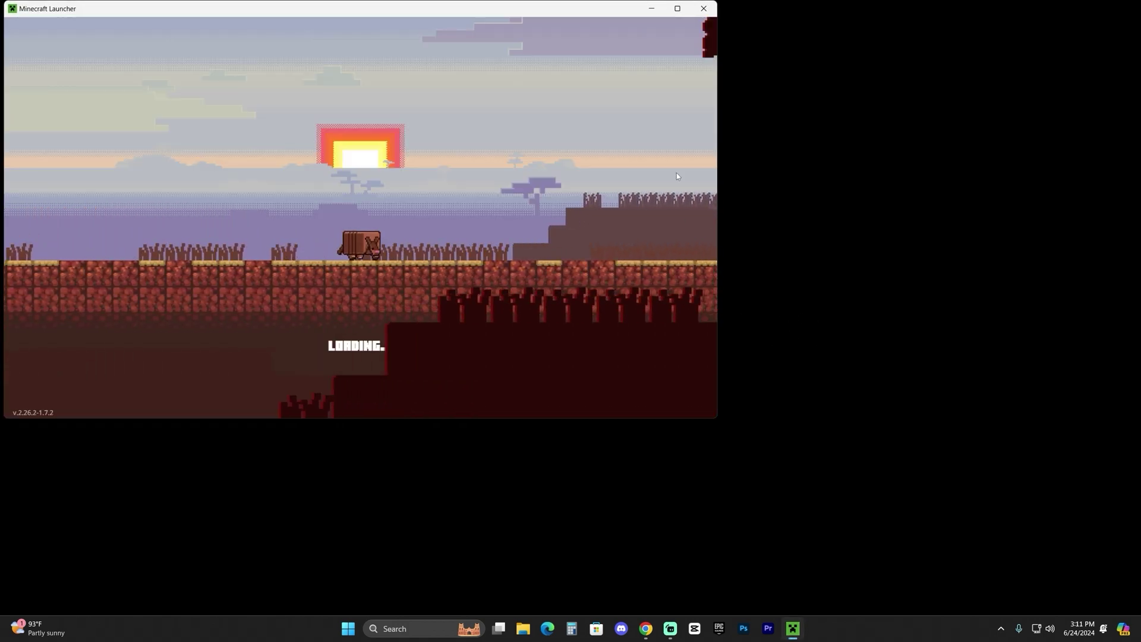
Maximize the Minecraft Launcher and turn on the Modded versions filter in the Java Edition installations list
left_click(676, 10)
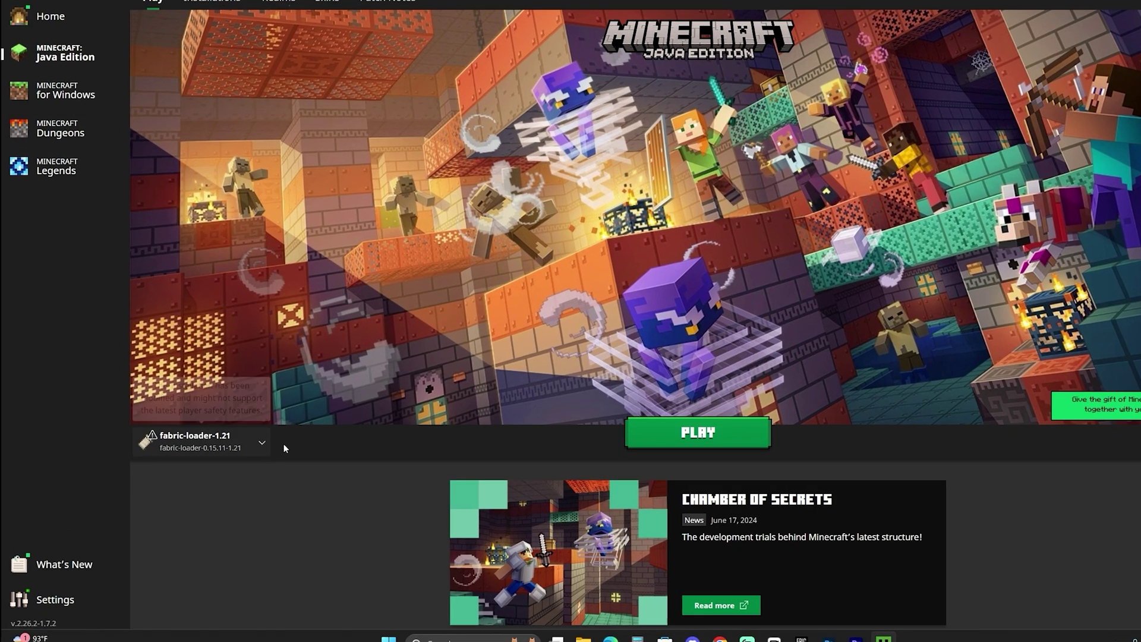
mouse_move(182, 447)
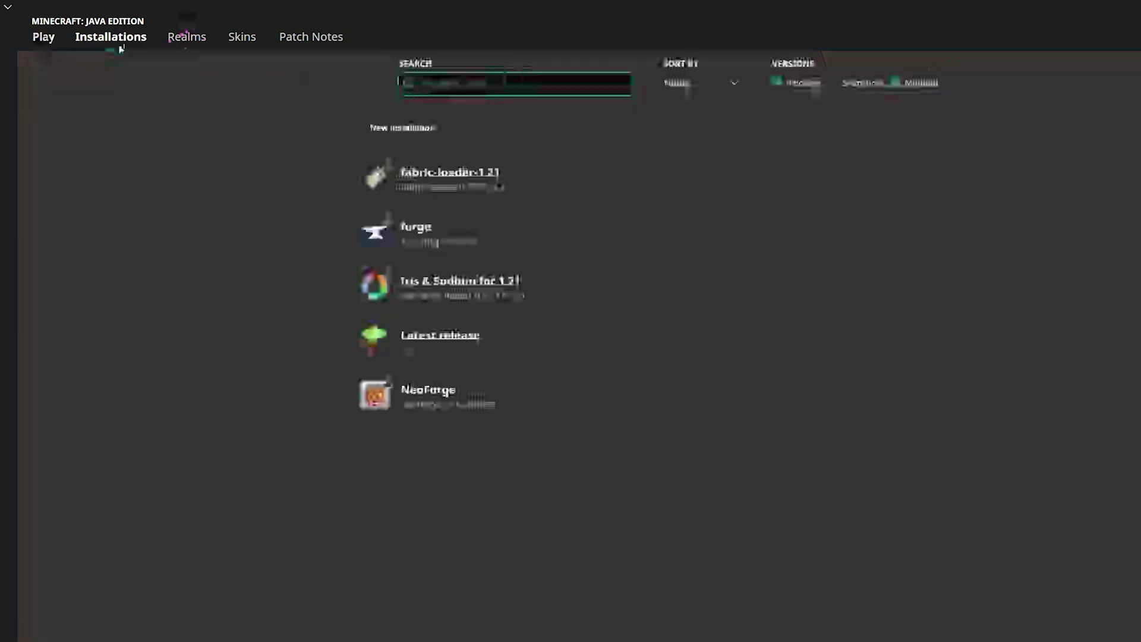
left_click(895, 83)
left_click(896, 83)
left_click(896, 84)
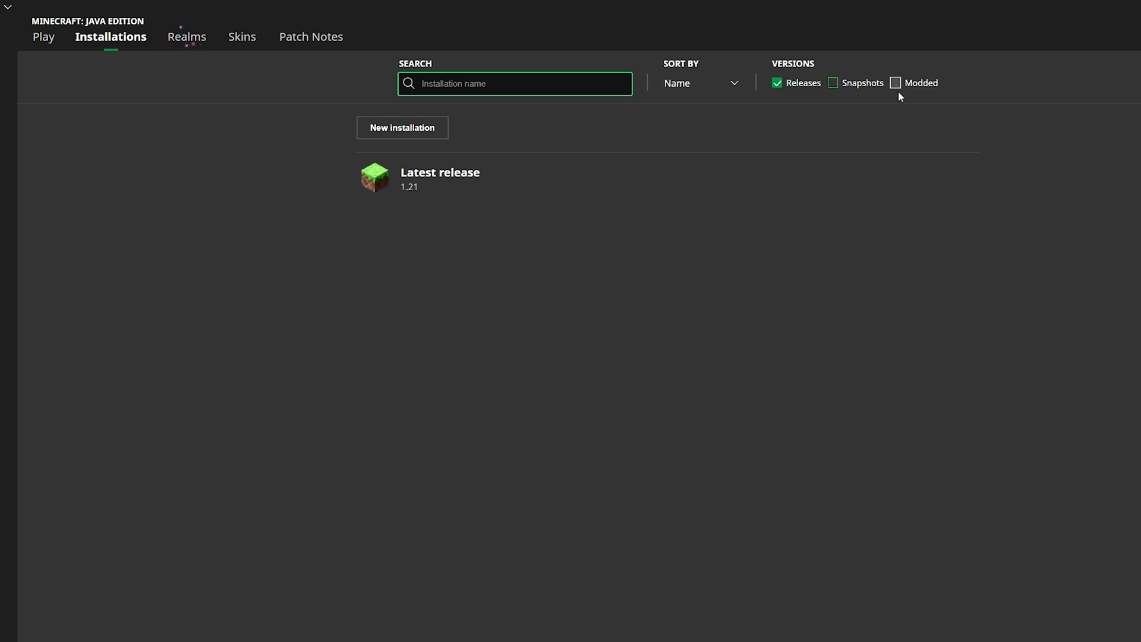
left_click(896, 83)
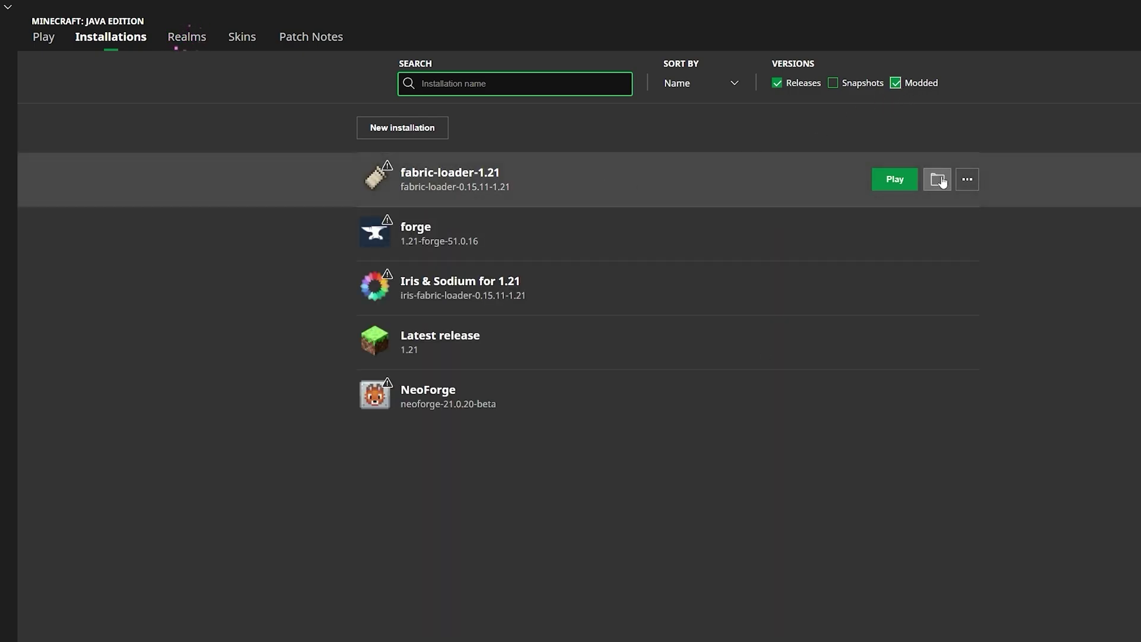
left_click(394, 132)
left_click(440, 220)
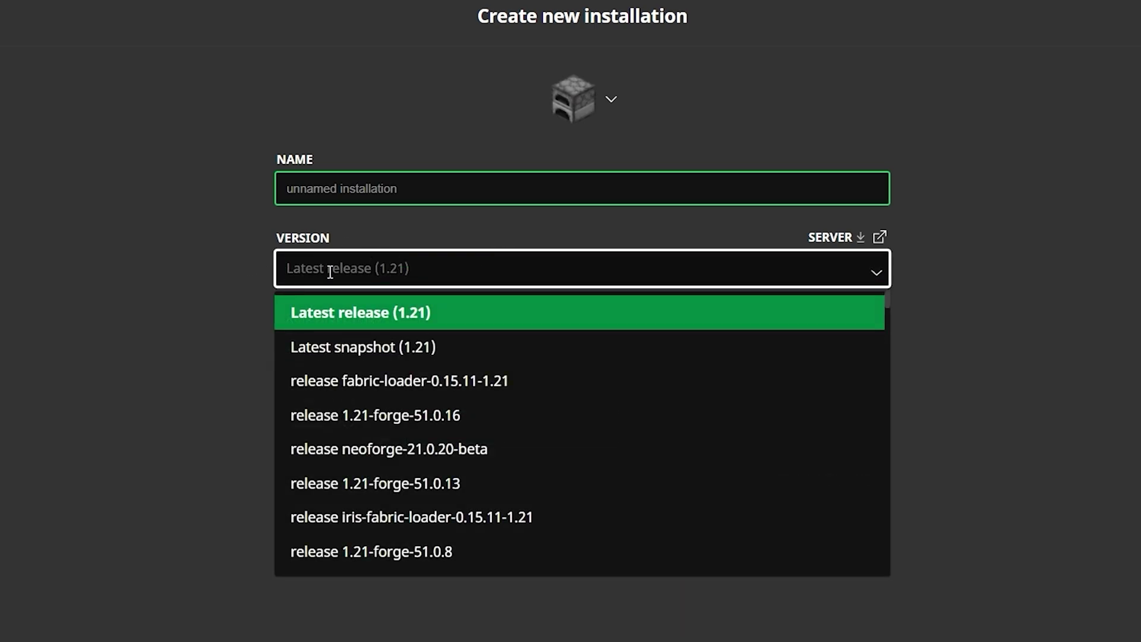
left_click(415, 381)
left_click(421, 177)
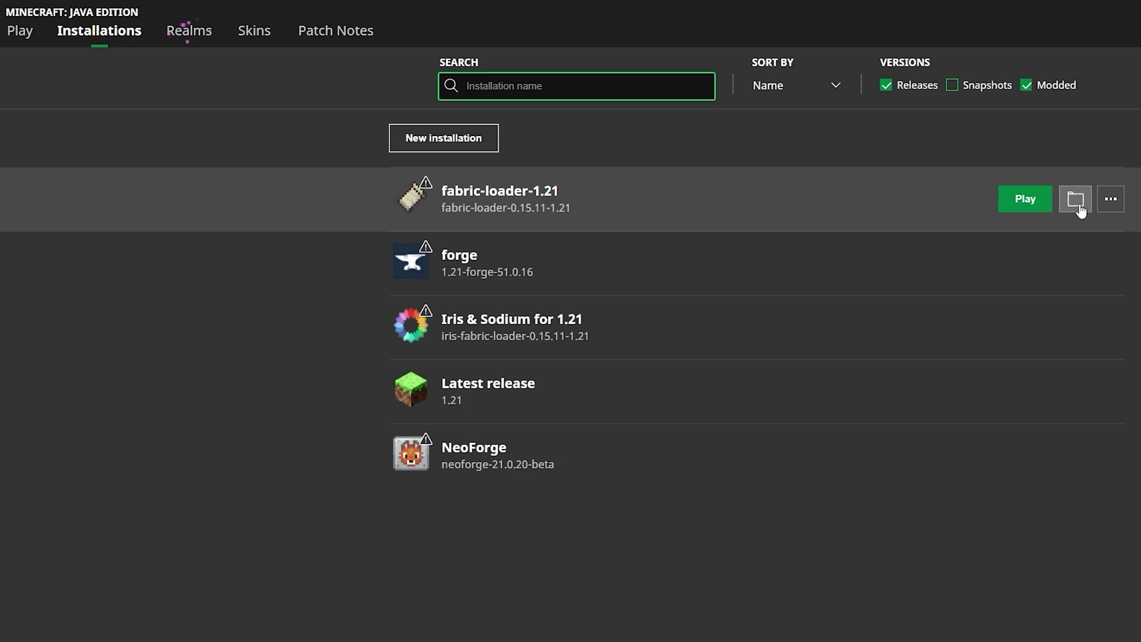
Open the game folder of the fabric-loader-1.21 installation and enter its mods folder
left_click(1077, 202)
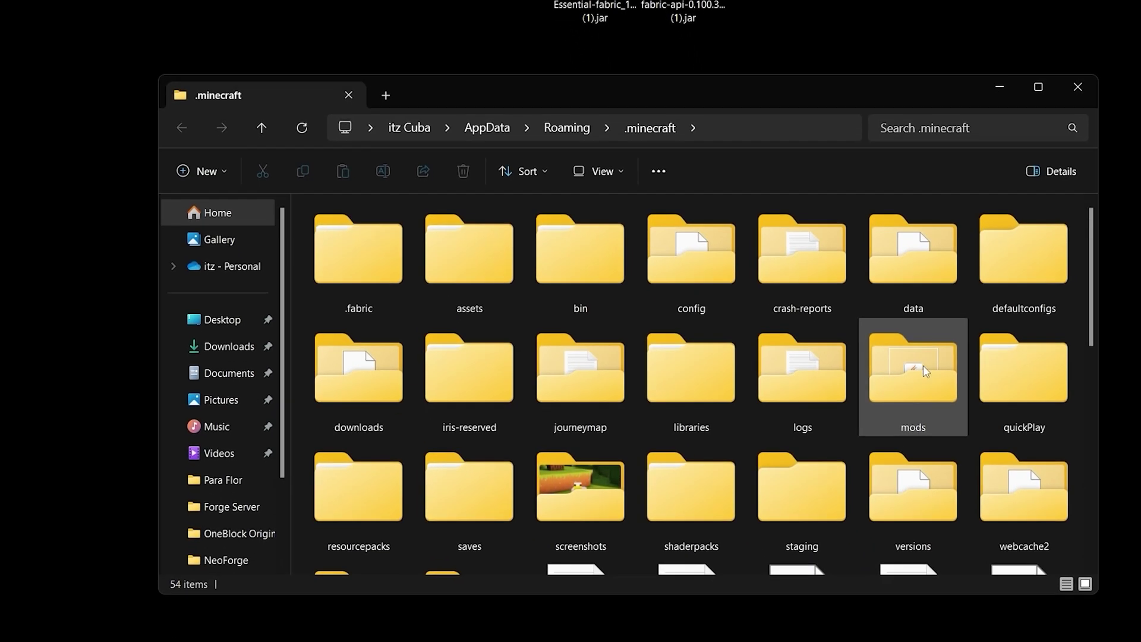
left_click(922, 410)
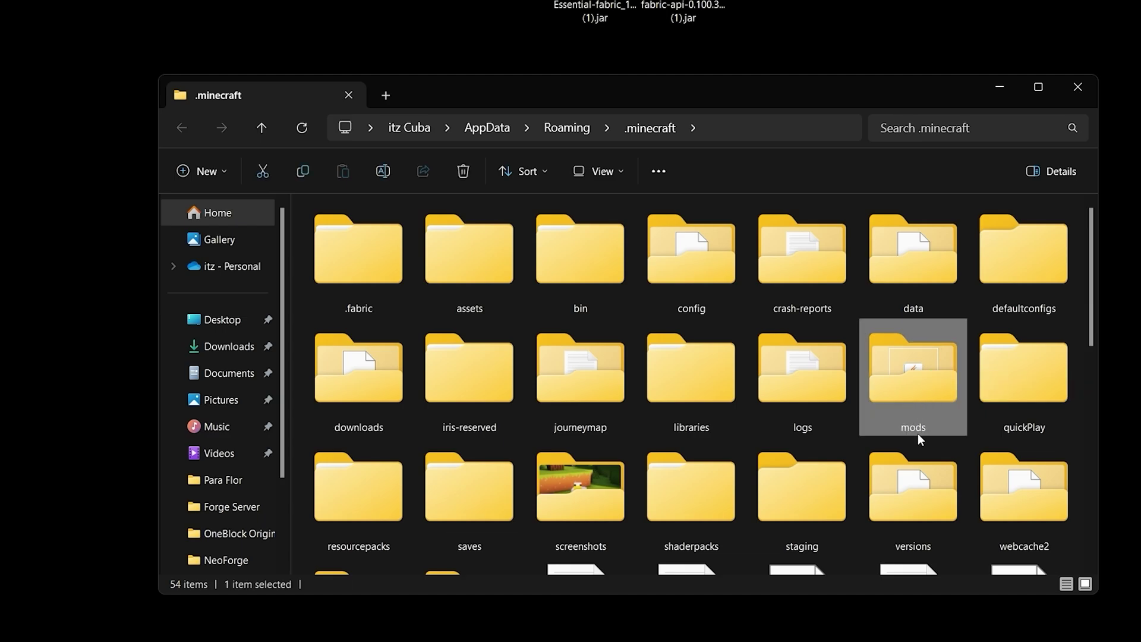
left_click(915, 427)
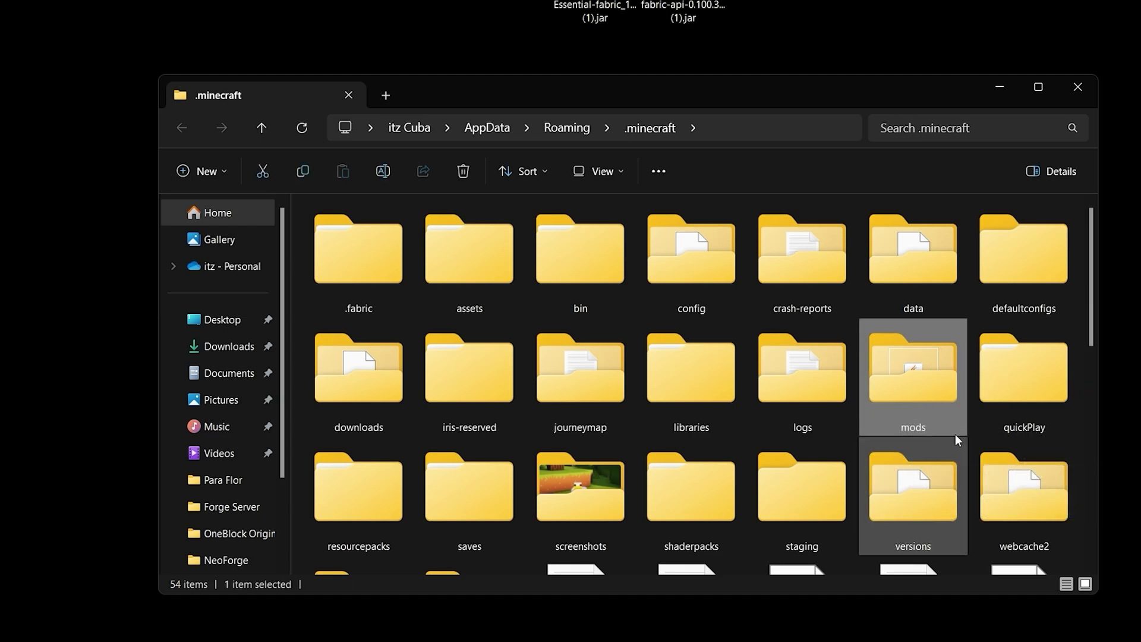
double_click(929, 365)
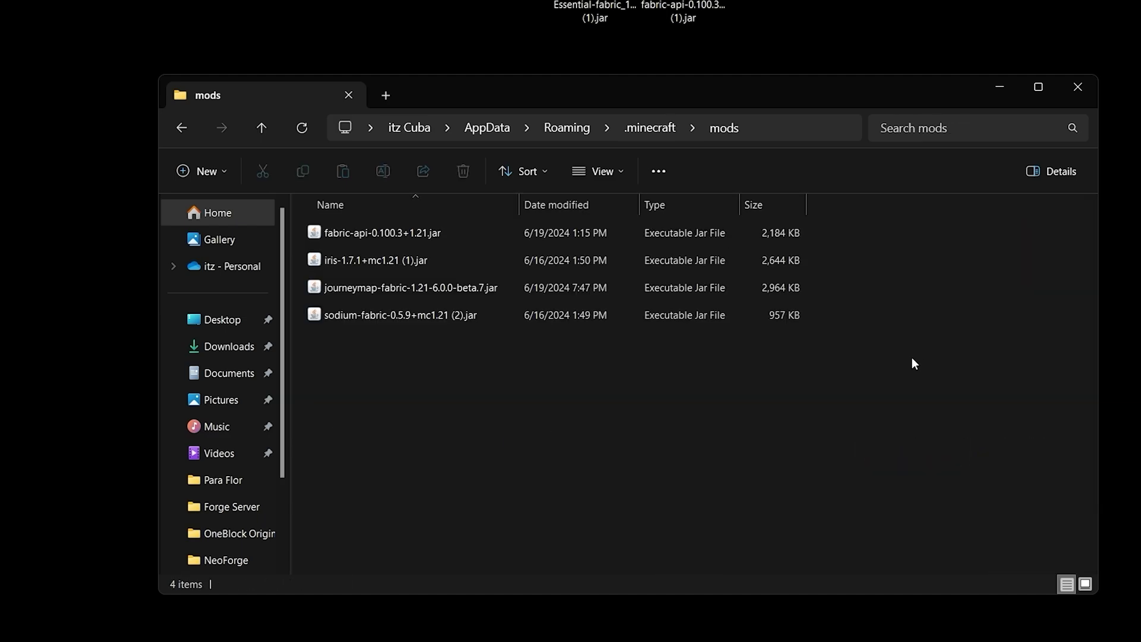
Return to the .minecraft folder, view the options for creating a new item, and reopen the mods folder
left_click_drag(807, 85, 859, 105)
left_click_drag(925, 444, 555, 265)
left_click_drag(912, 416, 529, 253)
left_click(233, 147)
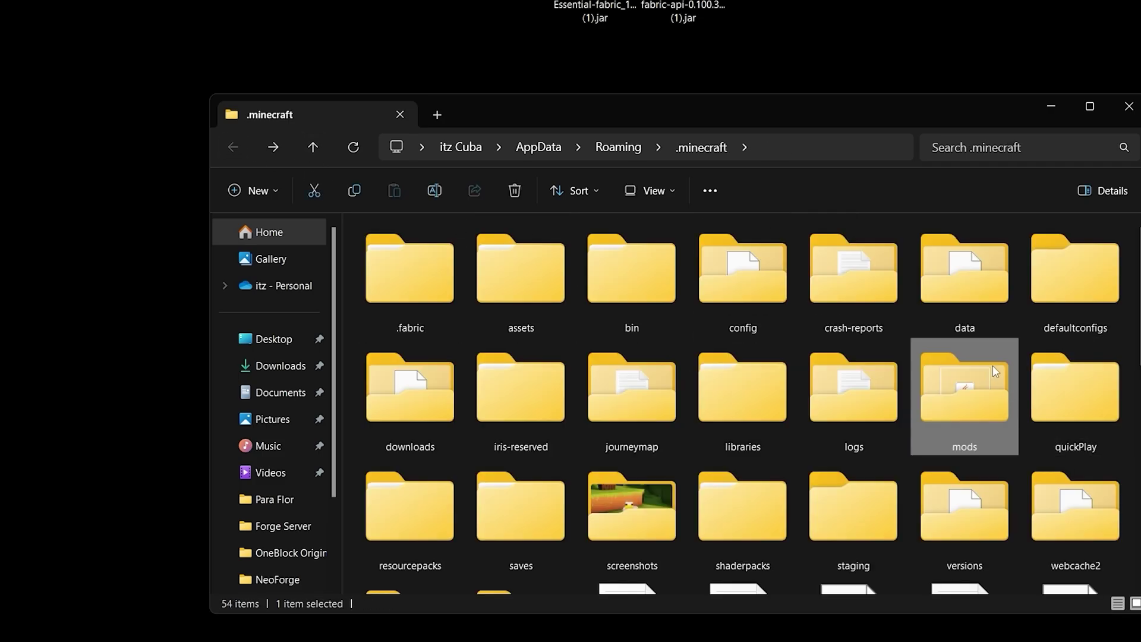
left_click(255, 190)
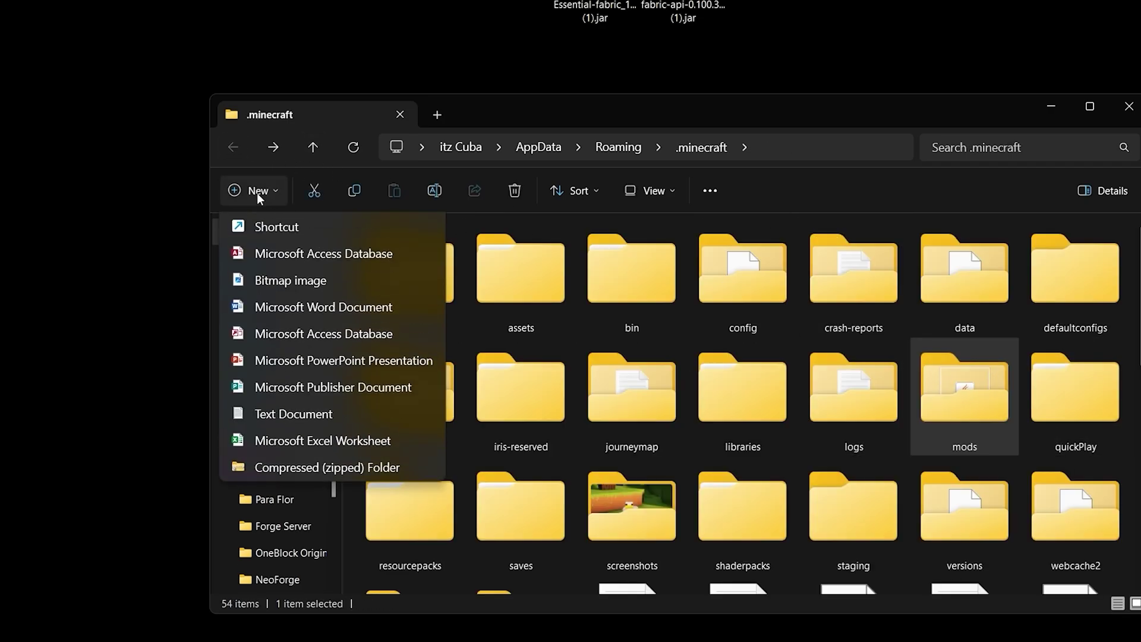
left_click(943, 384)
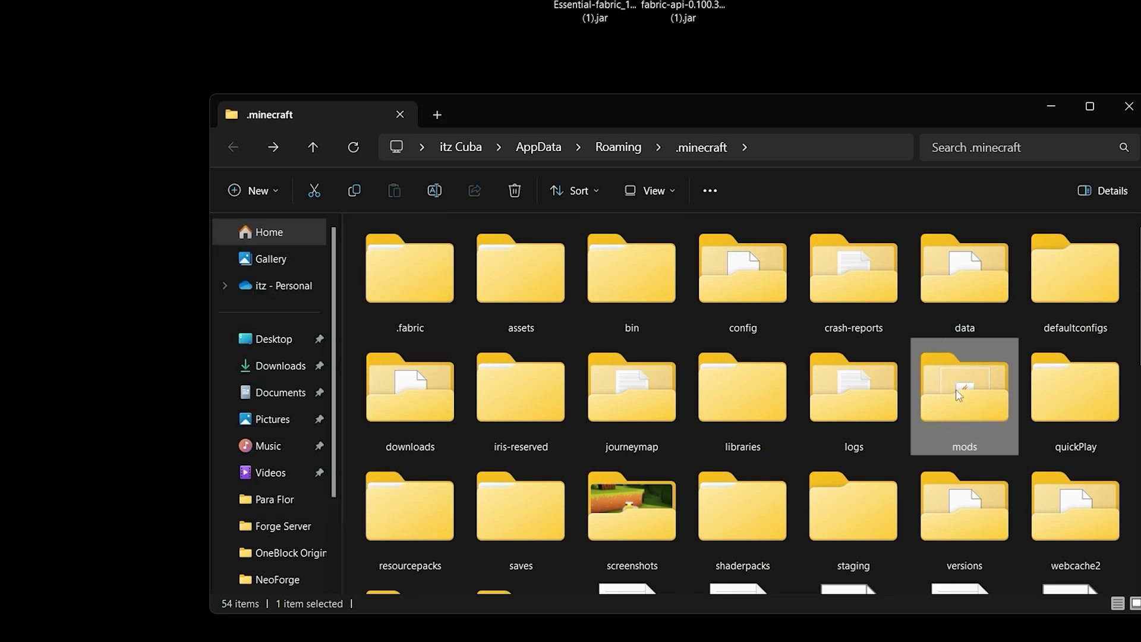
scroll(1011, 408, "down", 2)
scroll(978, 442, "up", 2)
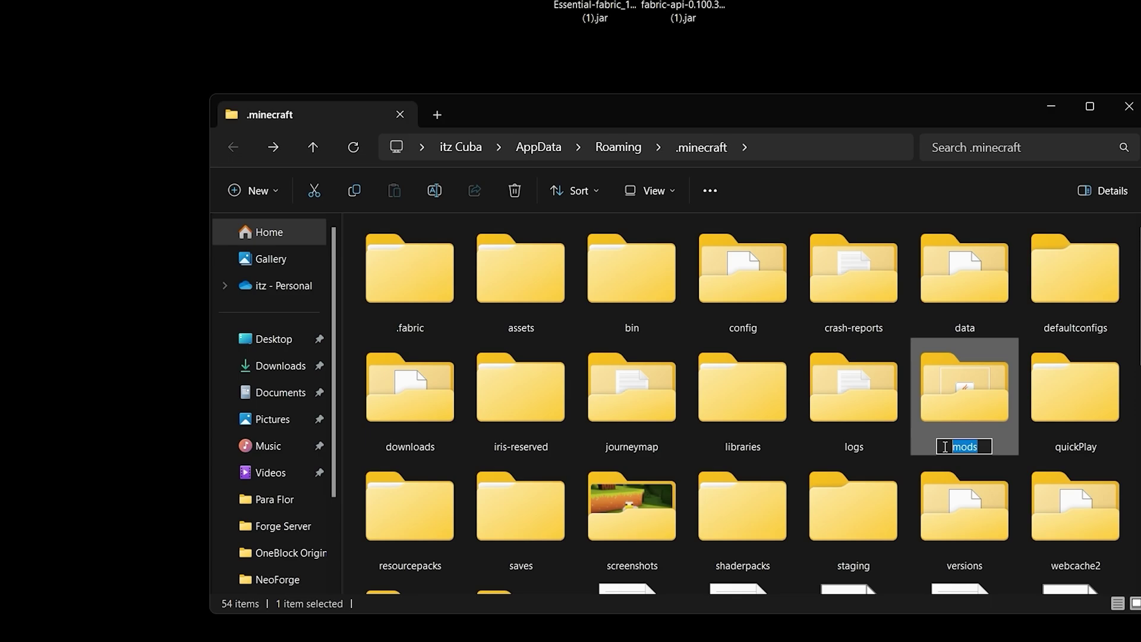
double_click(972, 409)
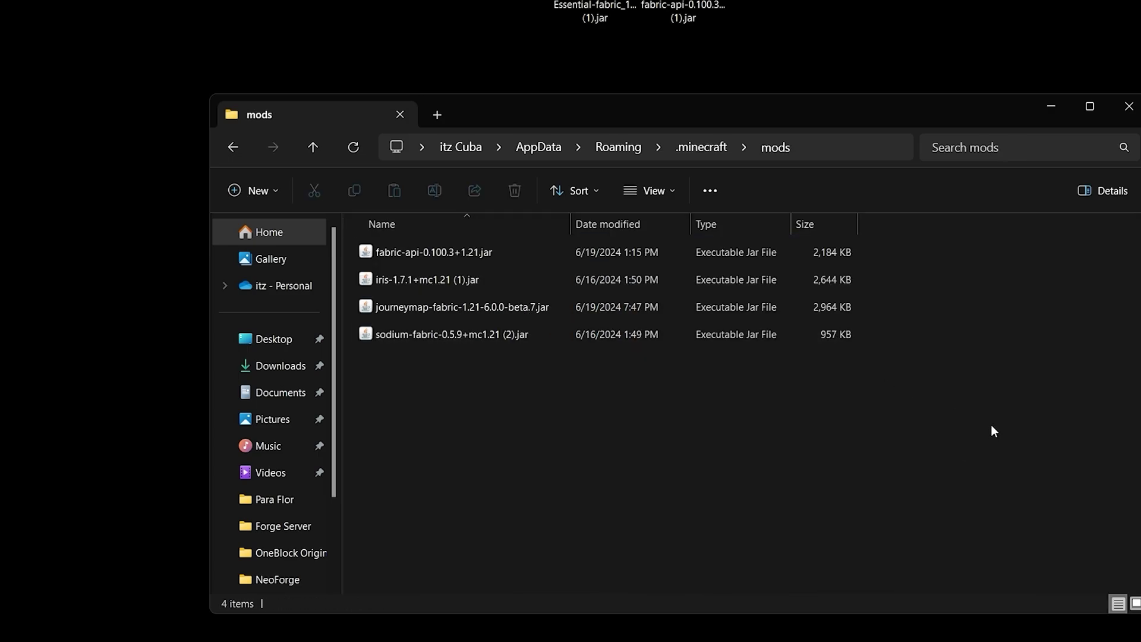
Move the Essential and Fabric API jars from the desktop into the mods folder and delete the duplicate fabric-api-0.100.3+1.21 (1).jar there
left_click_drag(839, 2, 587, 91)
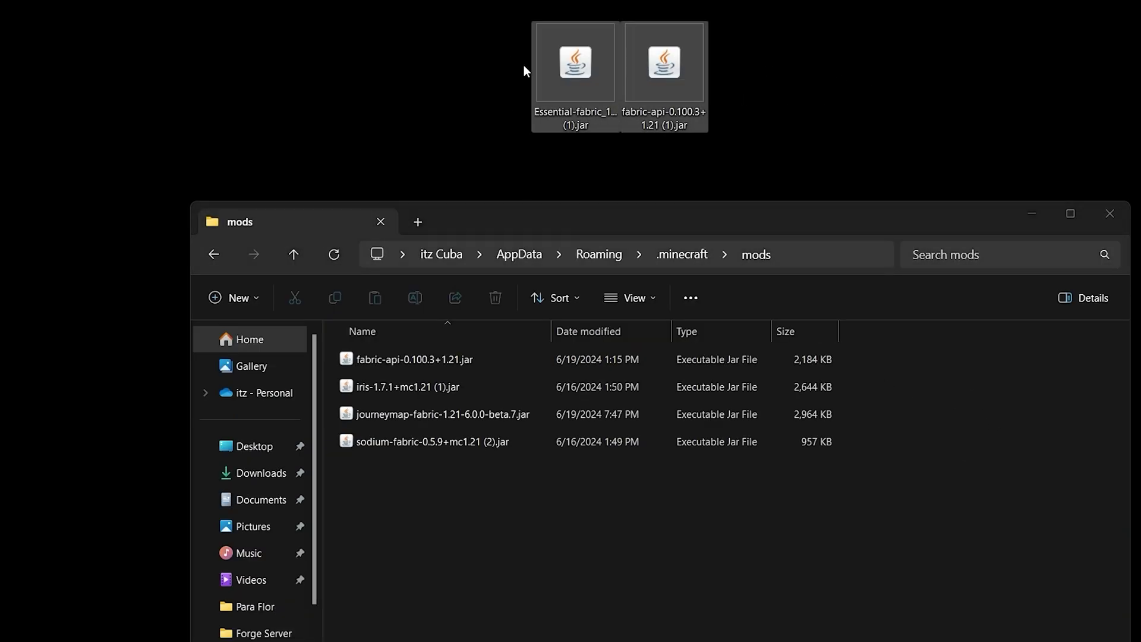
left_click_drag(687, 81, 711, 494)
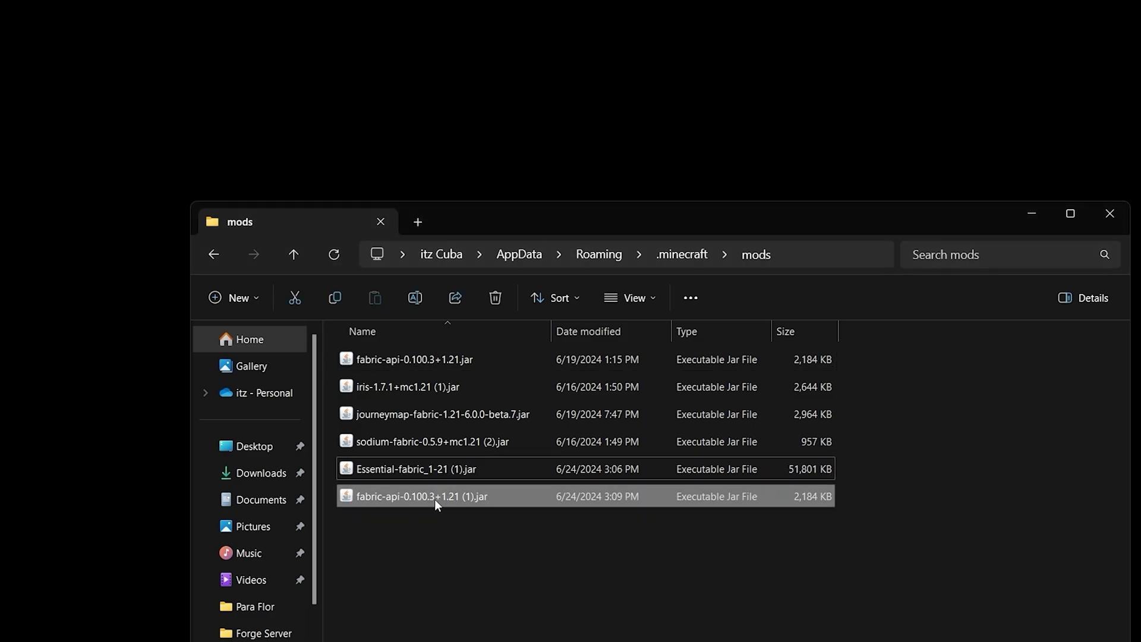
left_click_drag(583, 544, 403, 499)
key("Delete")
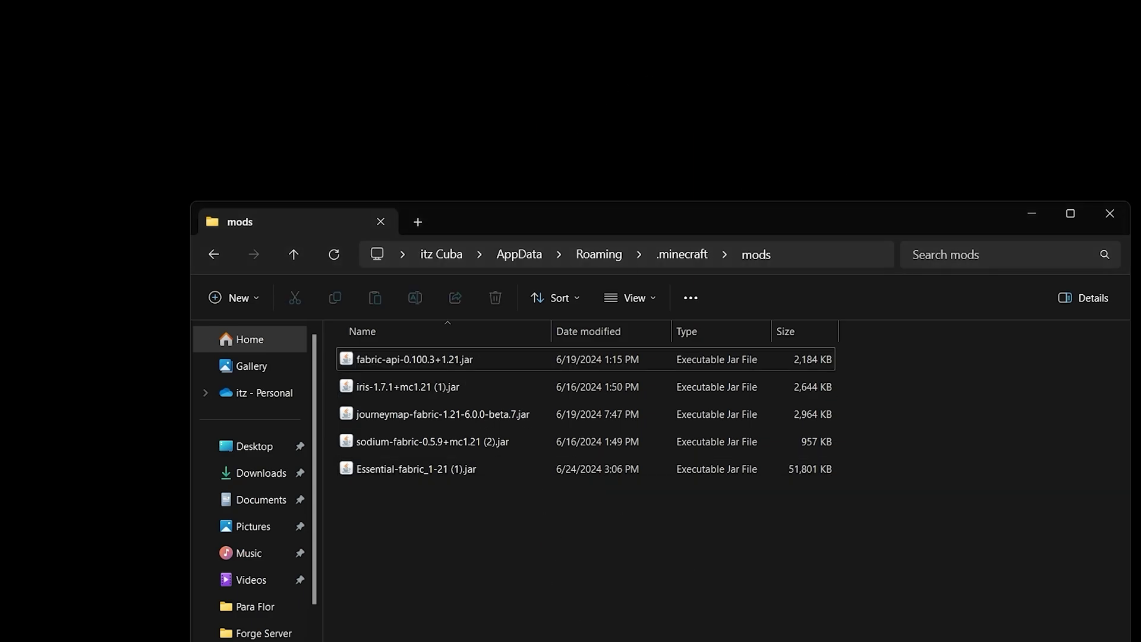
Check the Essential and Fabric API jars in the mods folder and close the folder window
left_click_drag(835, 613, 350, 346)
left_click(455, 488)
left_click(396, 467)
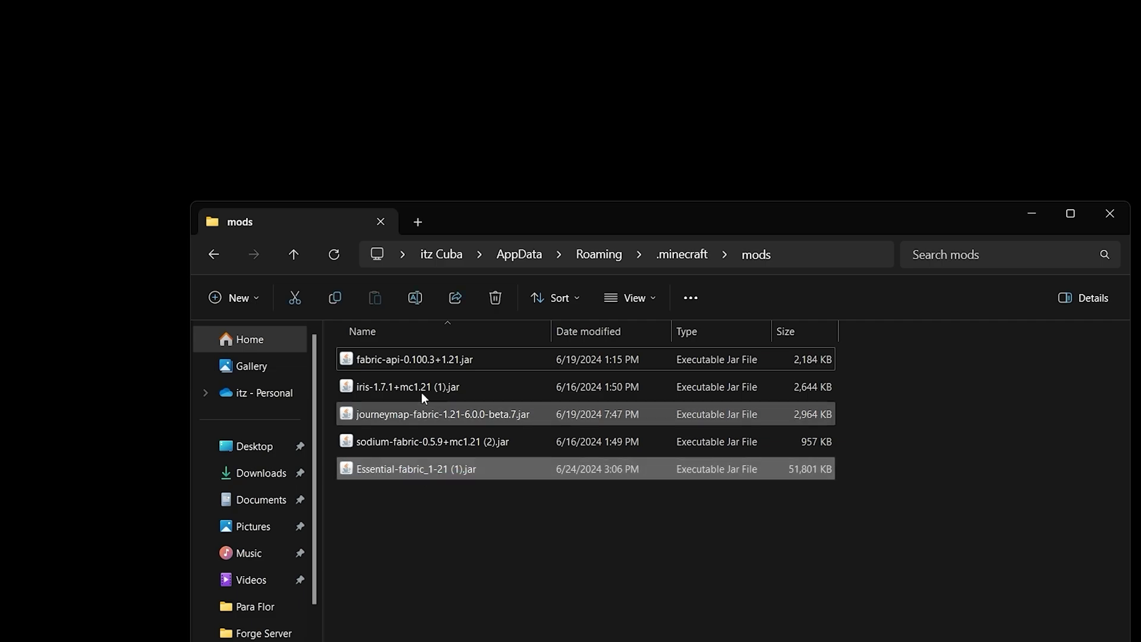
left_click(427, 359)
left_click(419, 478)
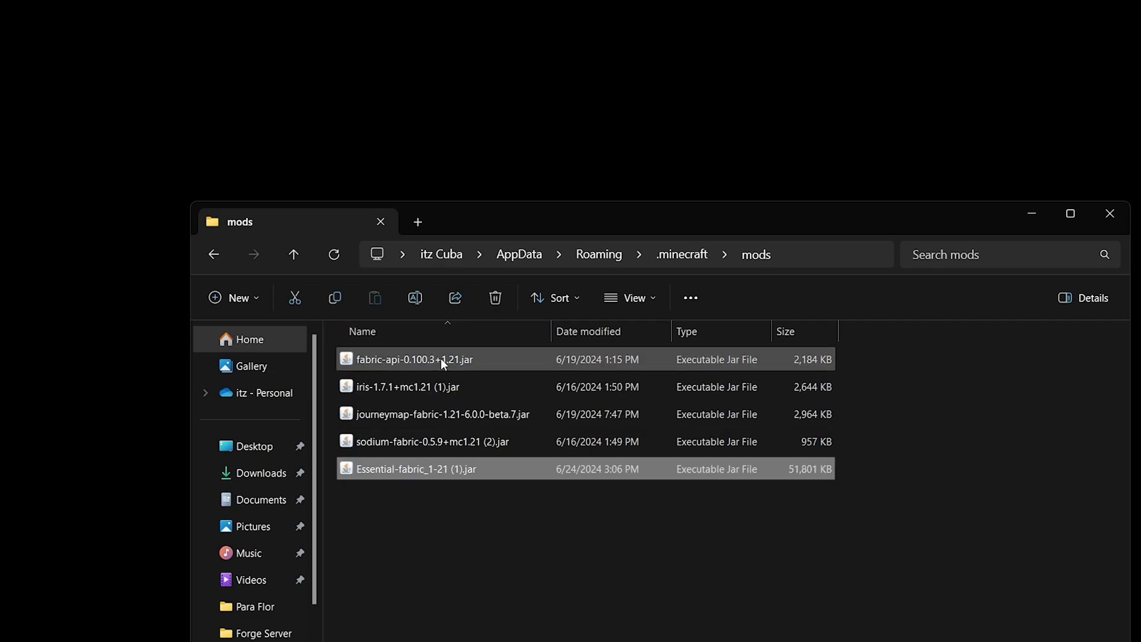
left_click_drag(572, 544, 372, 468)
left_click(462, 522)
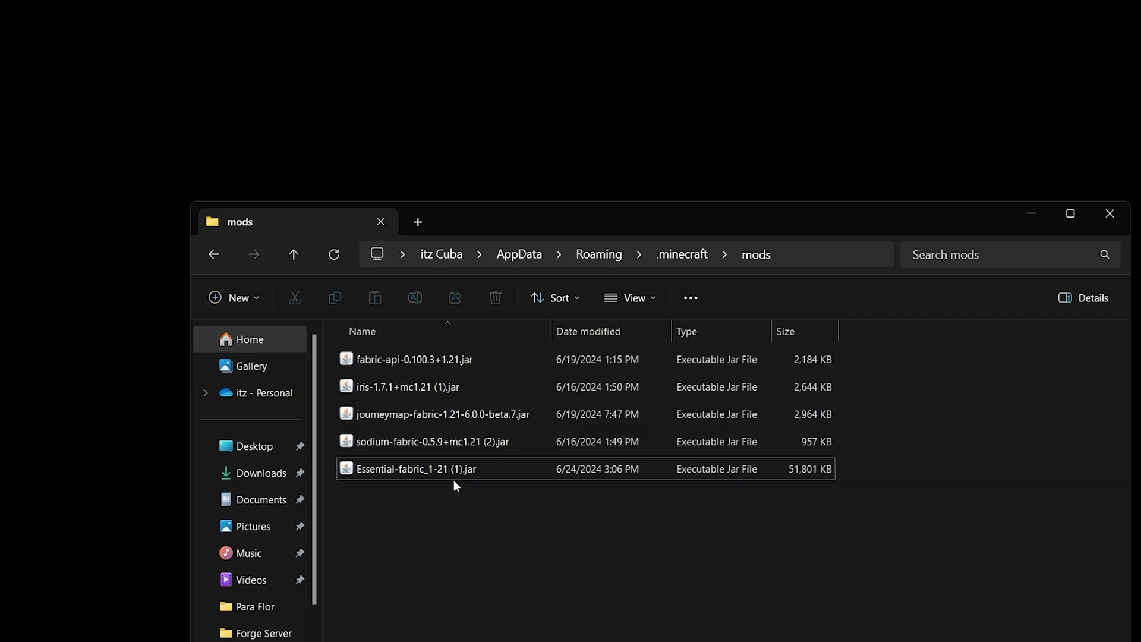
left_click(425, 351)
left_click(582, 501)
left_click(1110, 221)
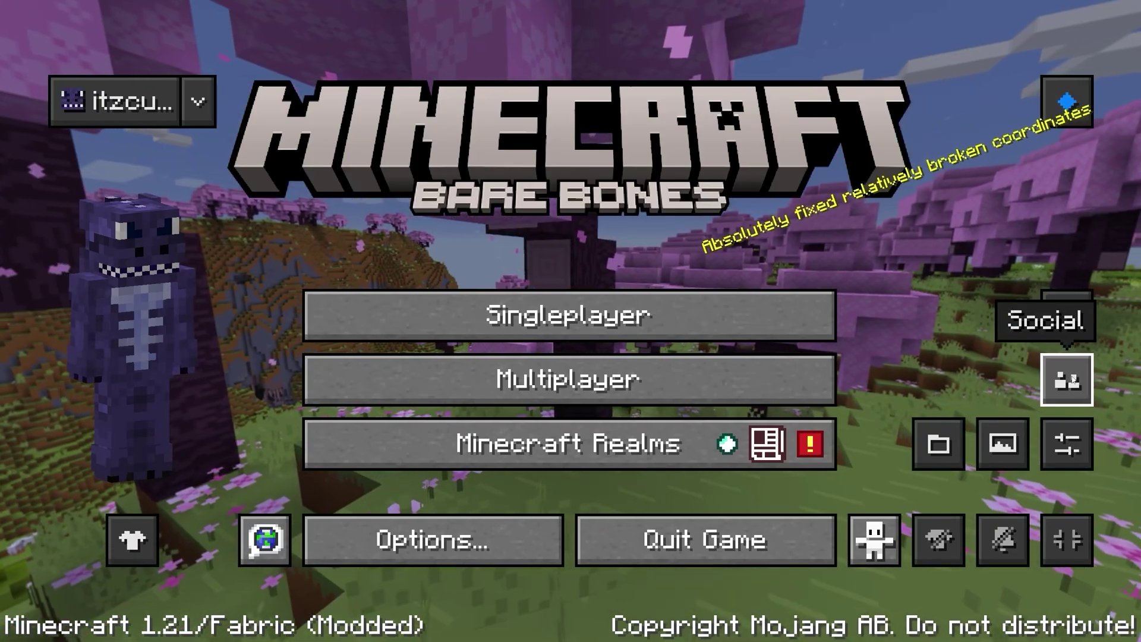
Open Essential's Social screen, accepting the age confirmation and Terms of Service, and return to the title screen
left_click(1066, 380)
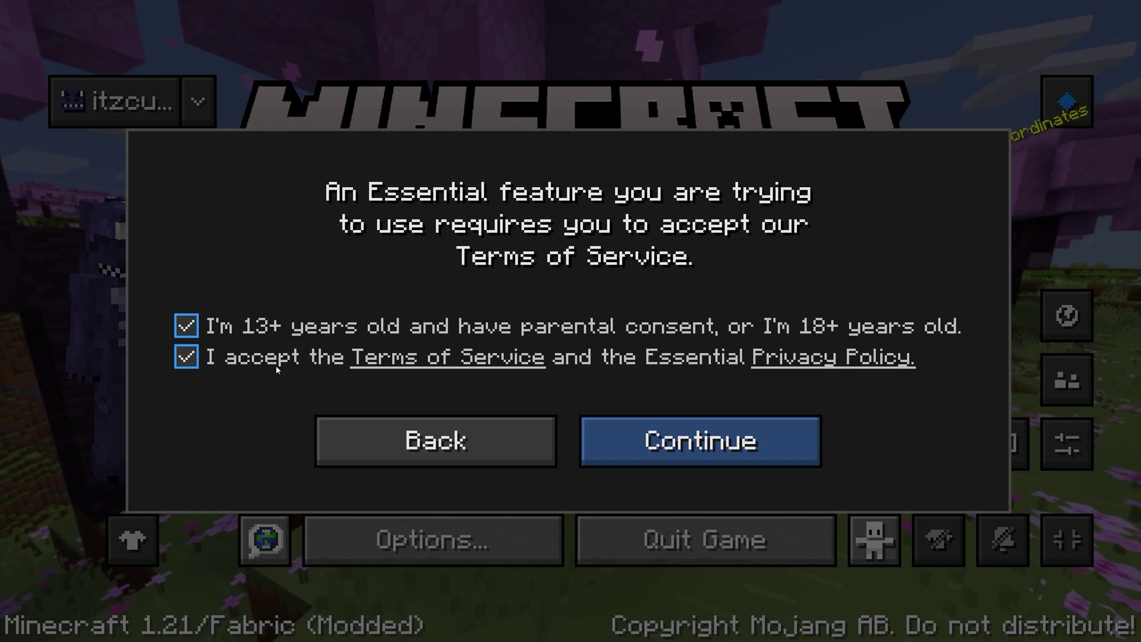
left_click(716, 461)
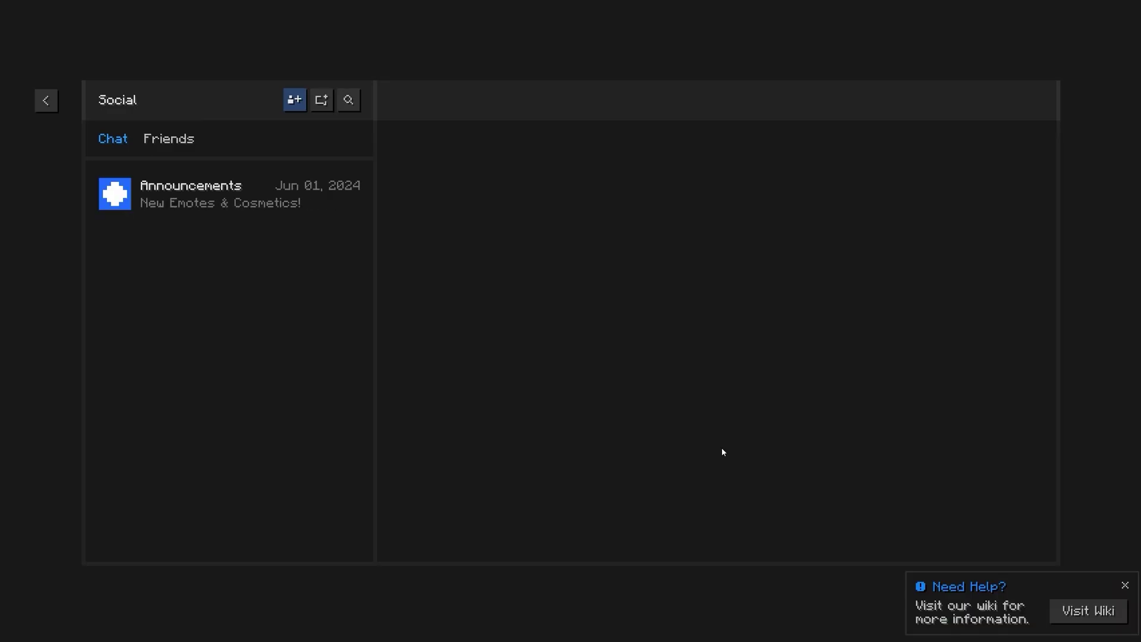
key("Escape")
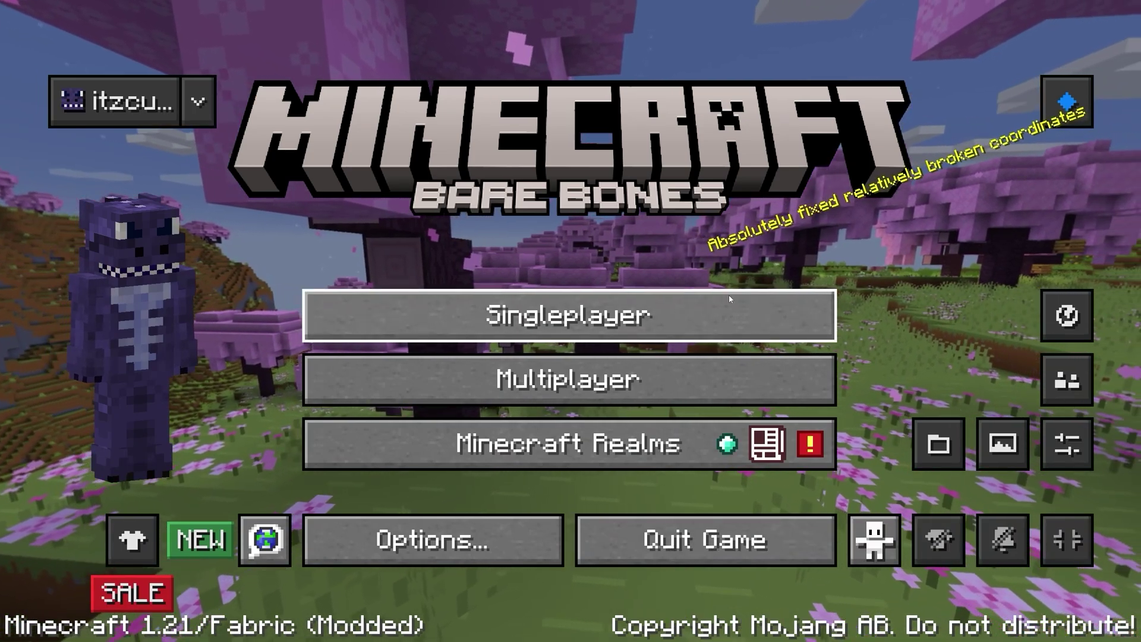
View Essential's world selection for hosting and cancel it without choosing a world
left_click(1067, 315)
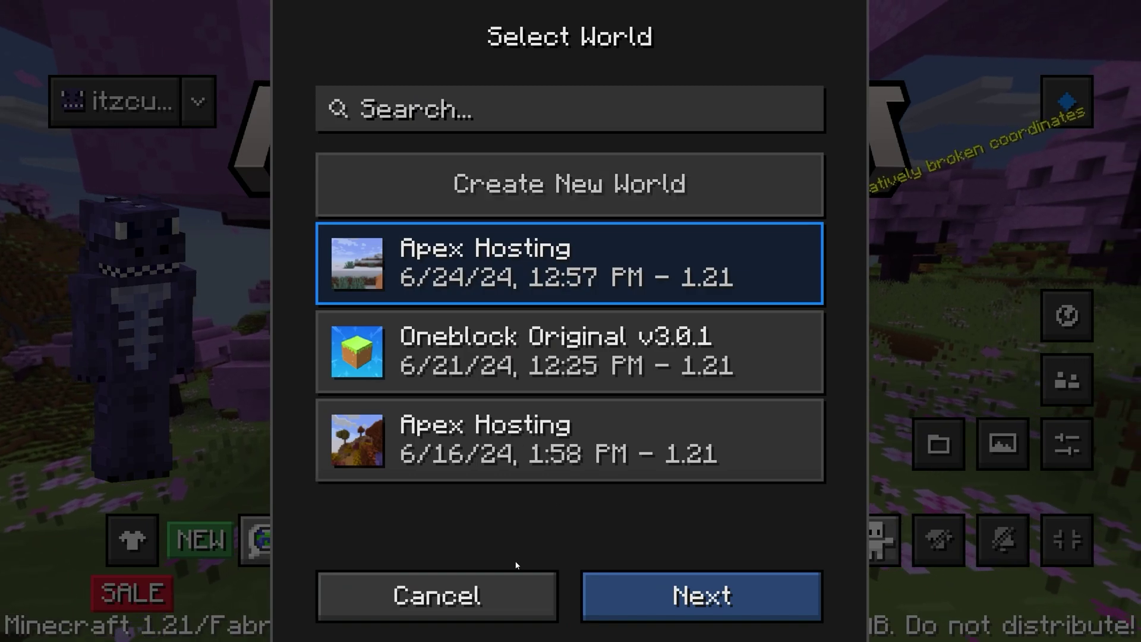
left_click(492, 591)
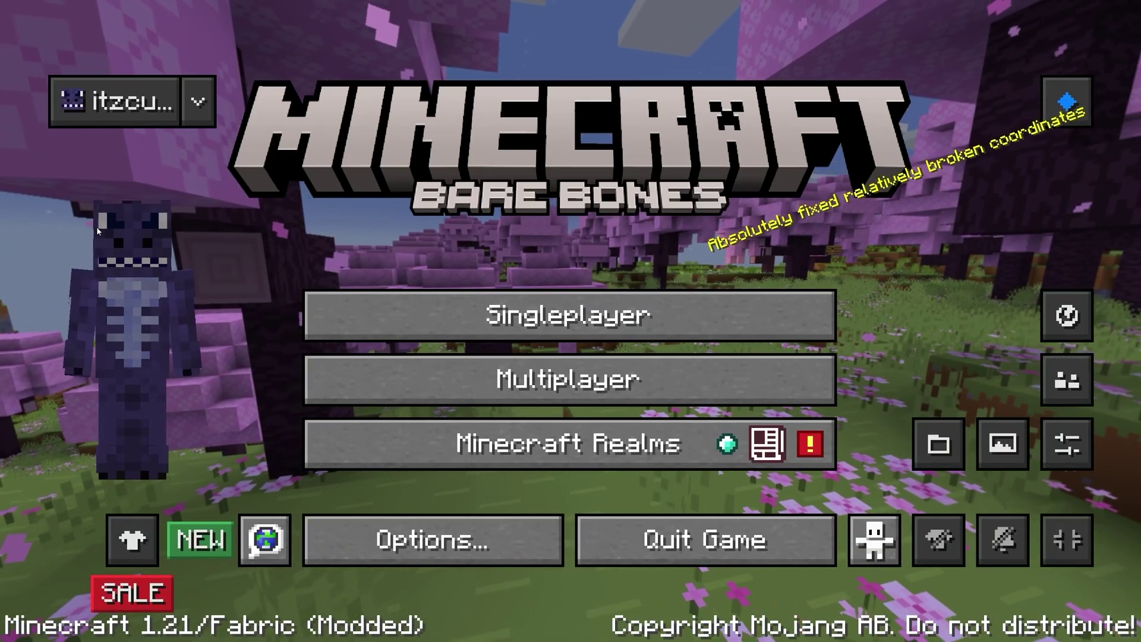